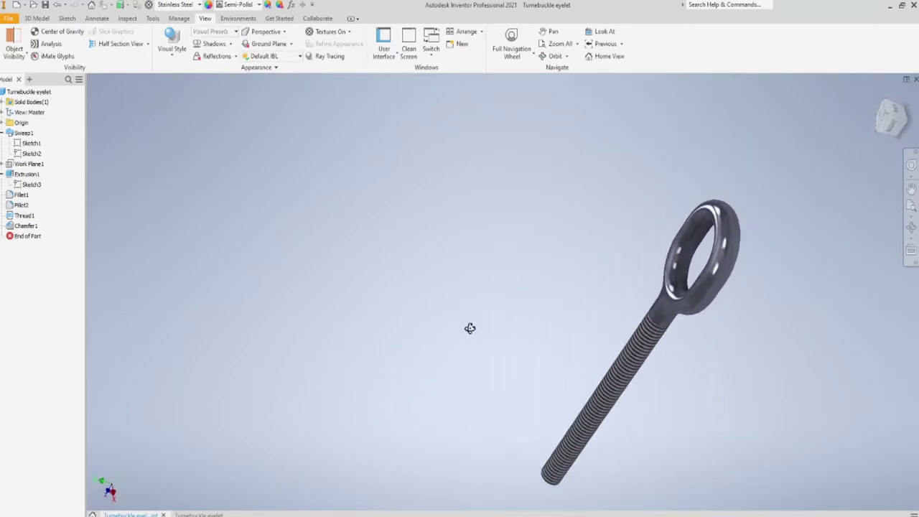
- Orbit and pan the finished eye bolt to inspect it from several angles
middle_drag(504, 401, 463, 291)
shift+middle_drag(659, 386, 458, 361)
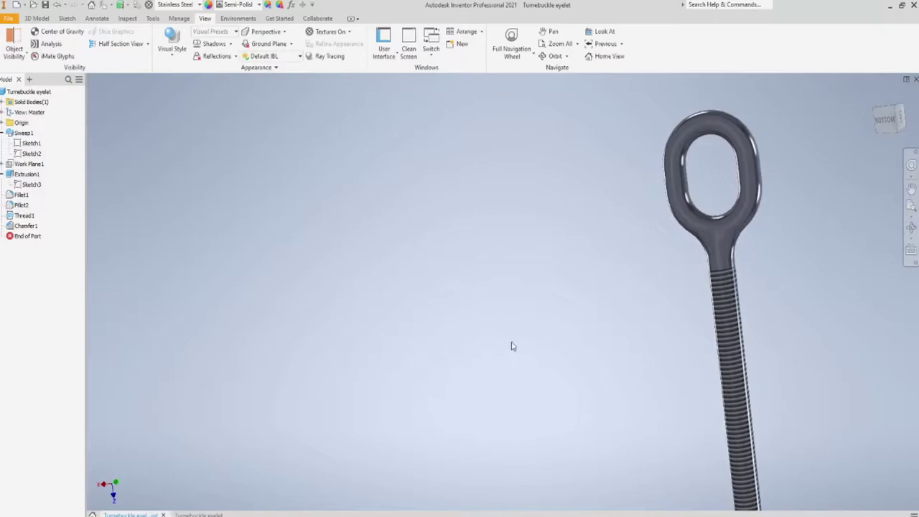
mouse_move(512, 344)
shift+middle_down()
mouse_move(539, 328)
mouse_move(410, 300)
shift+middle_up()
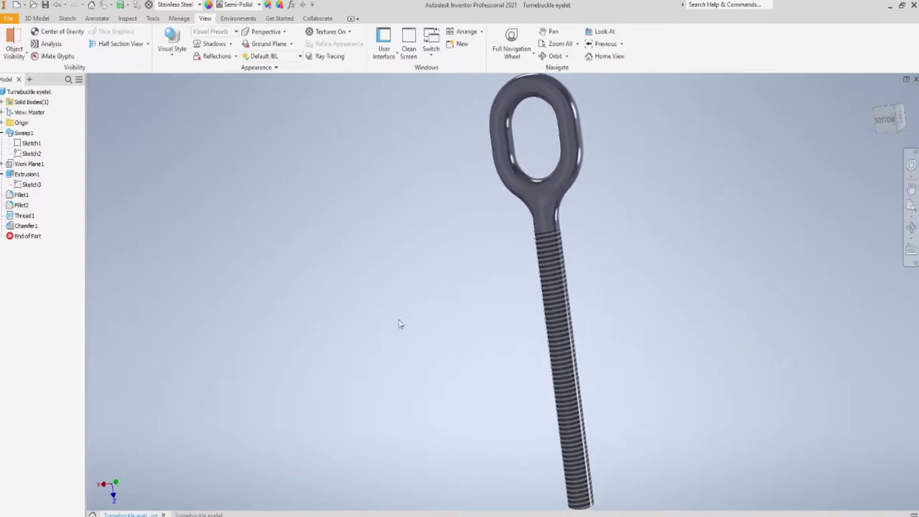
scroll(417, 330, down, 2)
mouse_move(568, 337)
shift+middle_down()
mouse_move(742, 332)
mouse_move(804, 353)
shift+middle_up()
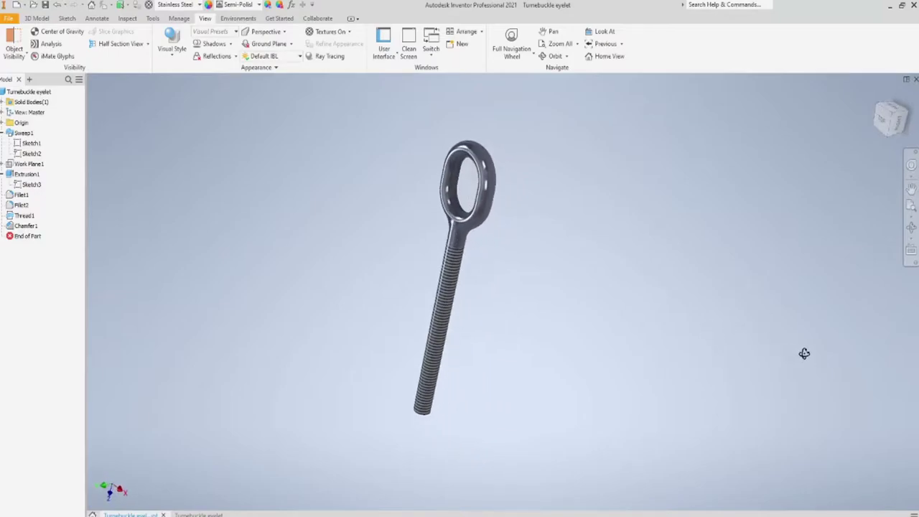
middle_drag(522, 299, 629, 326)
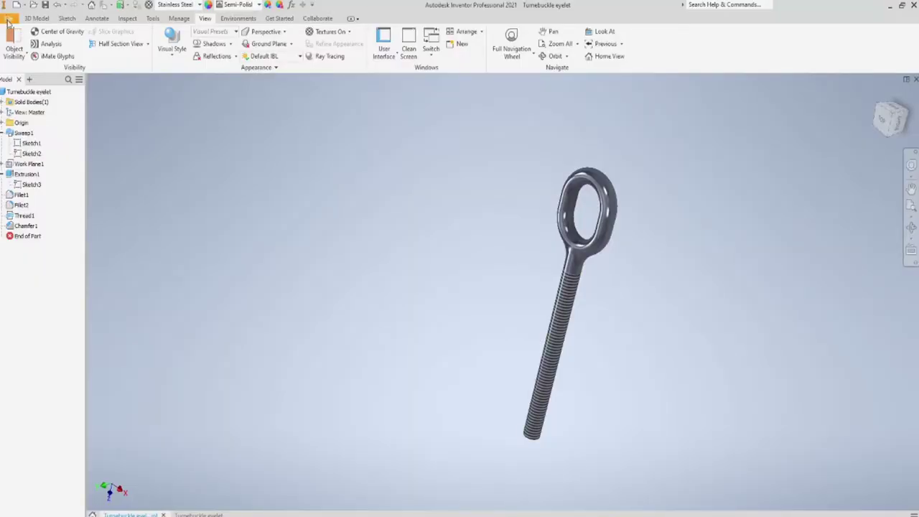
- Create a new part from the Standard.ipt template
click(8, 19)
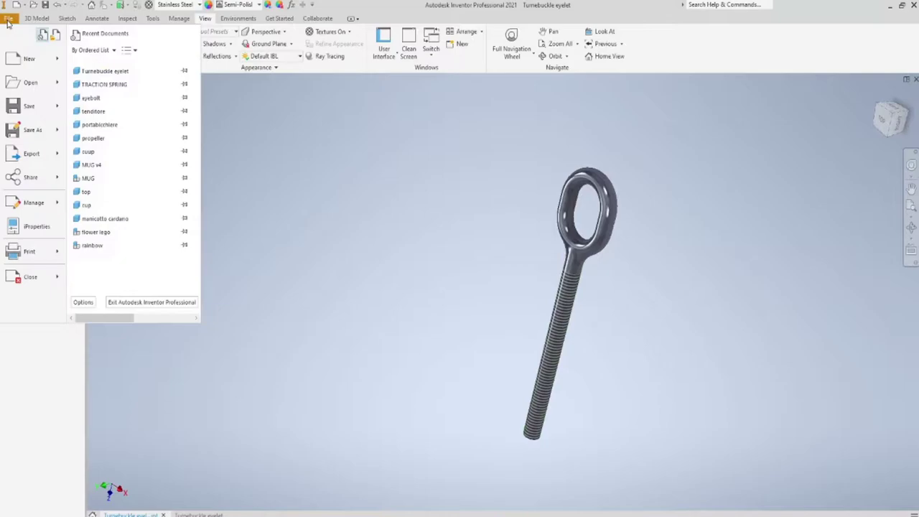
click(15, 58)
click(480, 188)
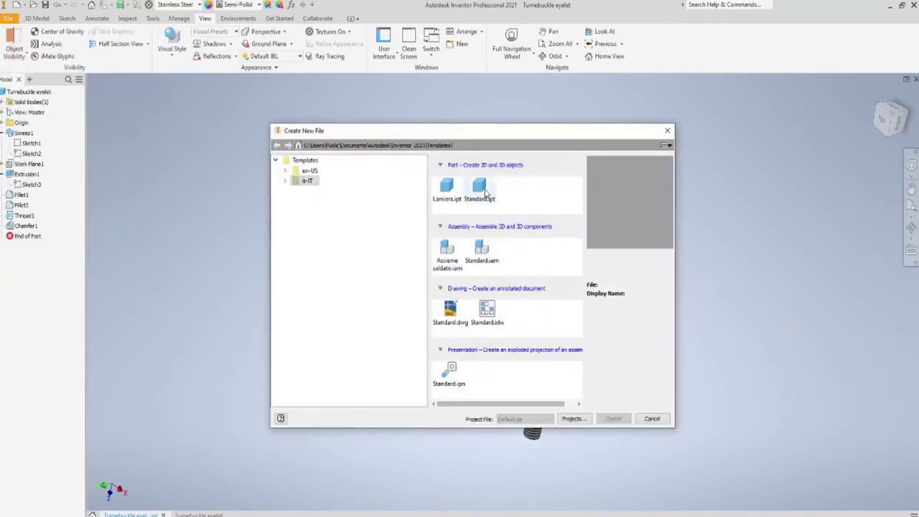
click(614, 419)
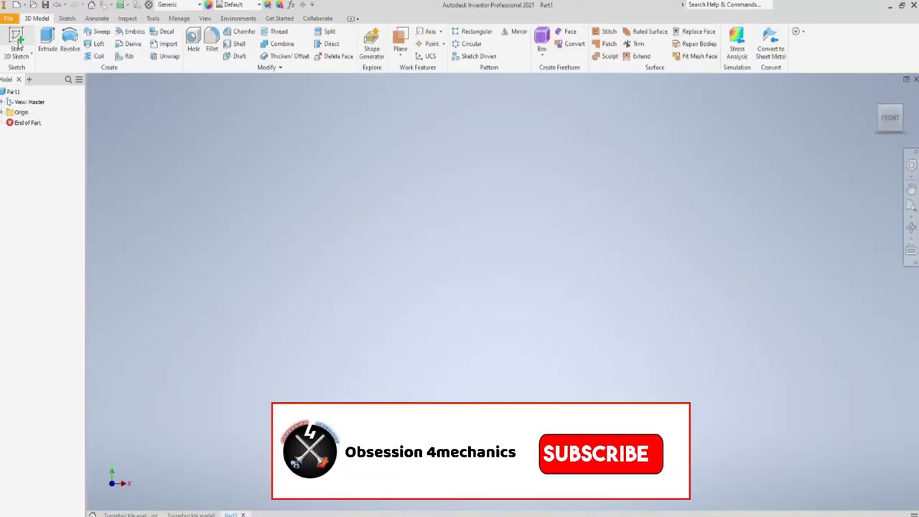
- Start a sketch on the XY plane and project the origin axes into it
click(16, 40)
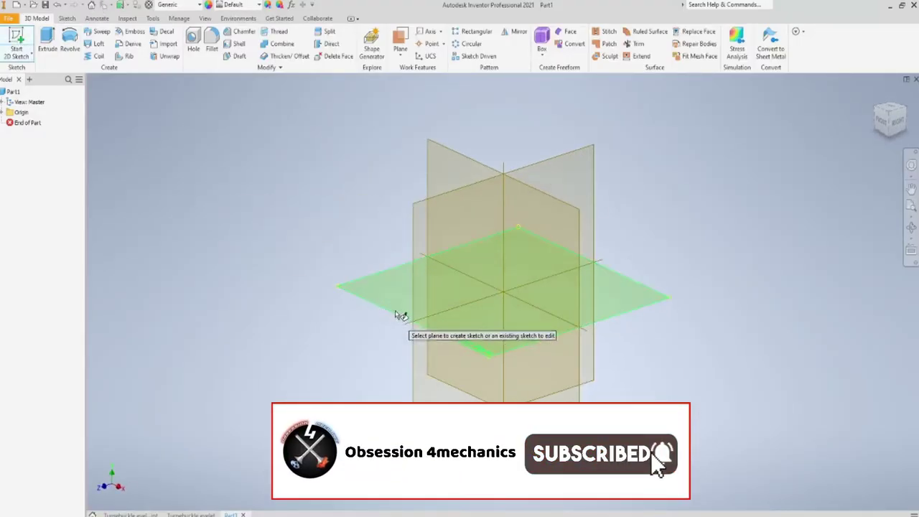
click(391, 300)
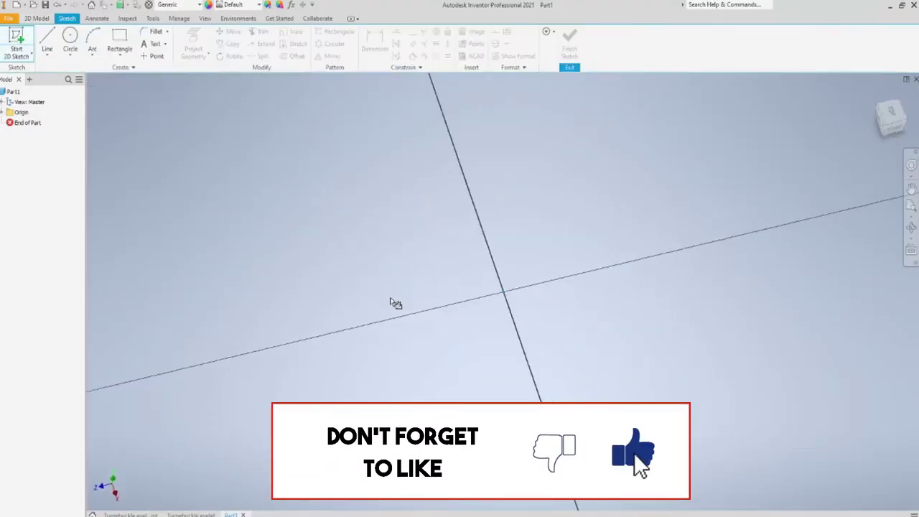
click(193, 47)
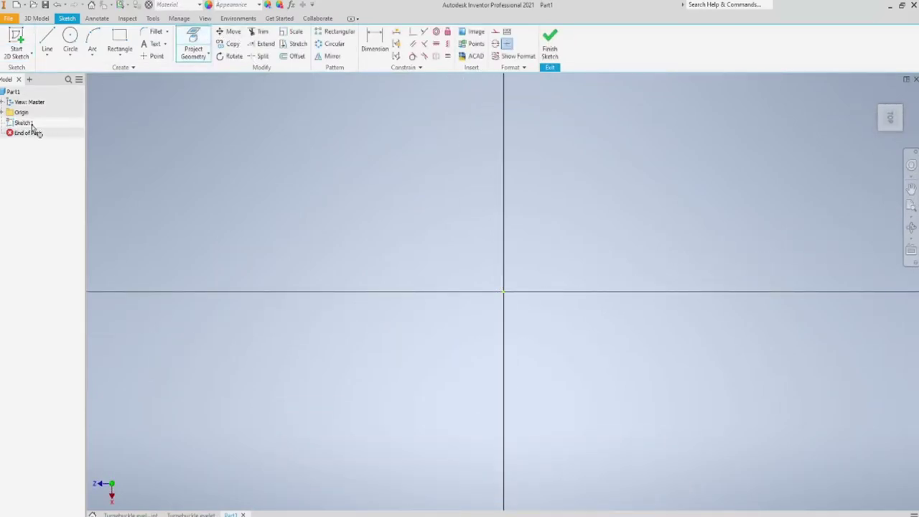
click(4, 113)
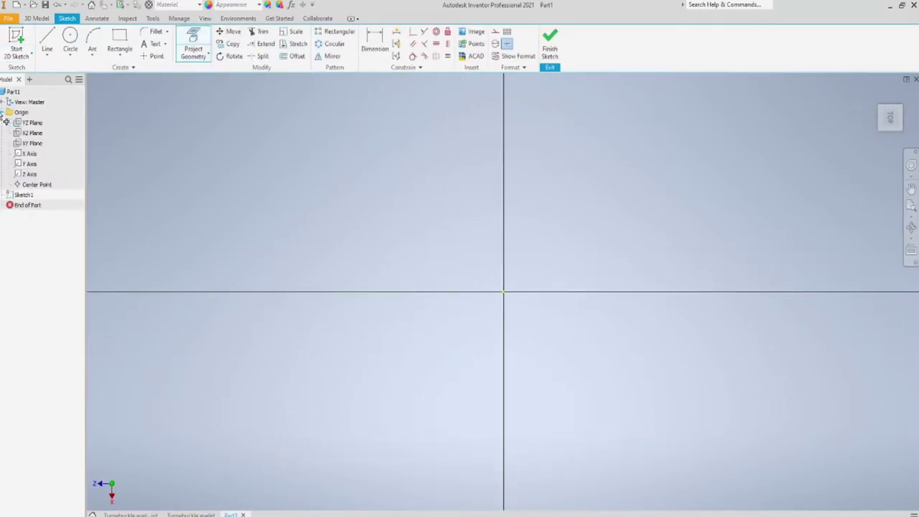
click(29, 154)
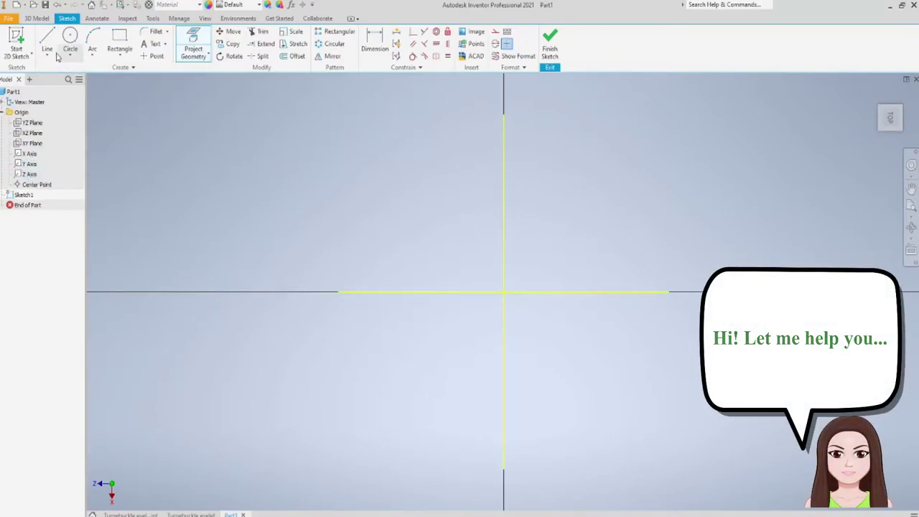
click(120, 63)
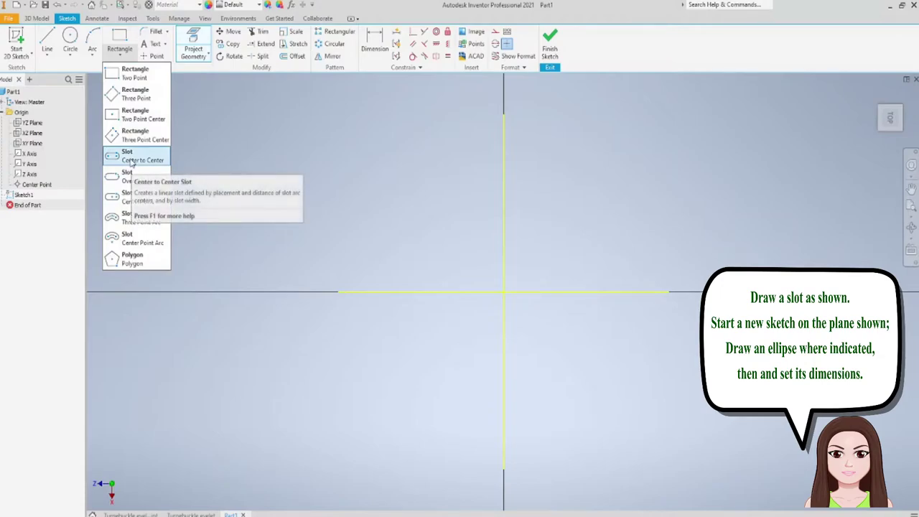
- Draw a centre-to-centre slot with both centres on the X axis
click(130, 163)
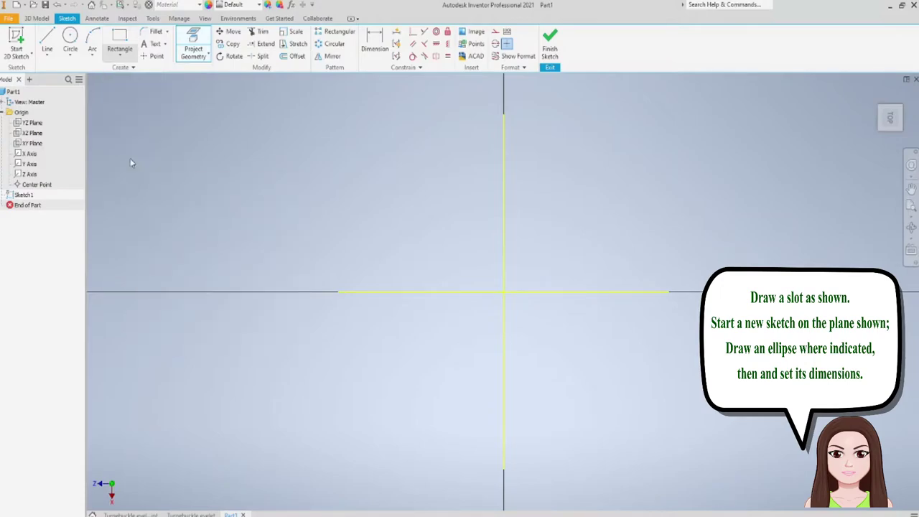
click(382, 291)
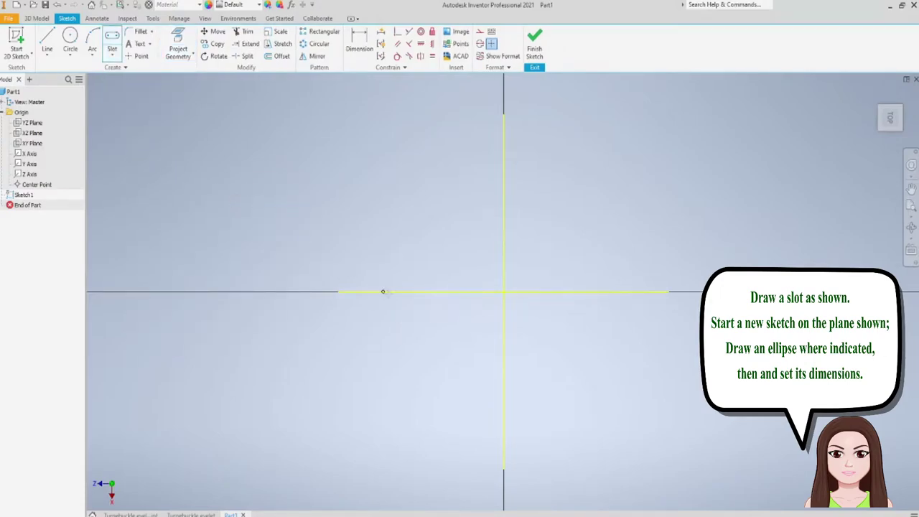
click(609, 291)
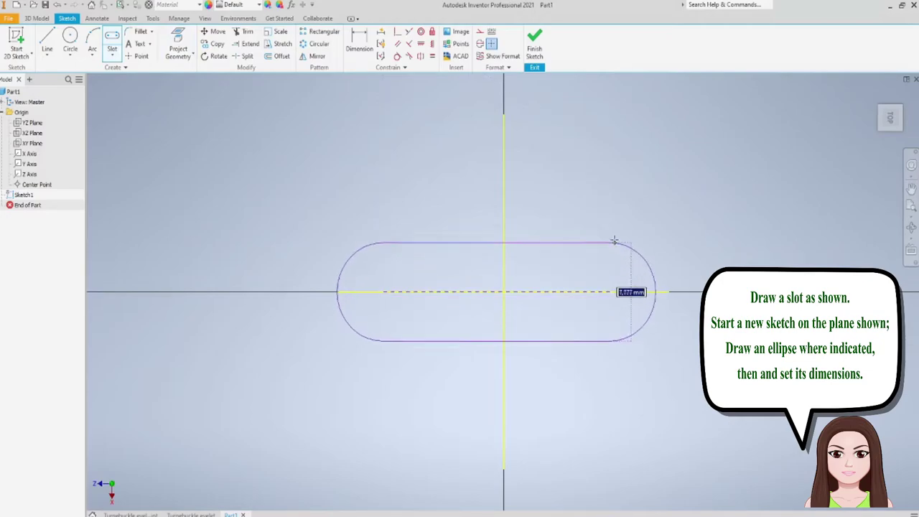
click(612, 236)
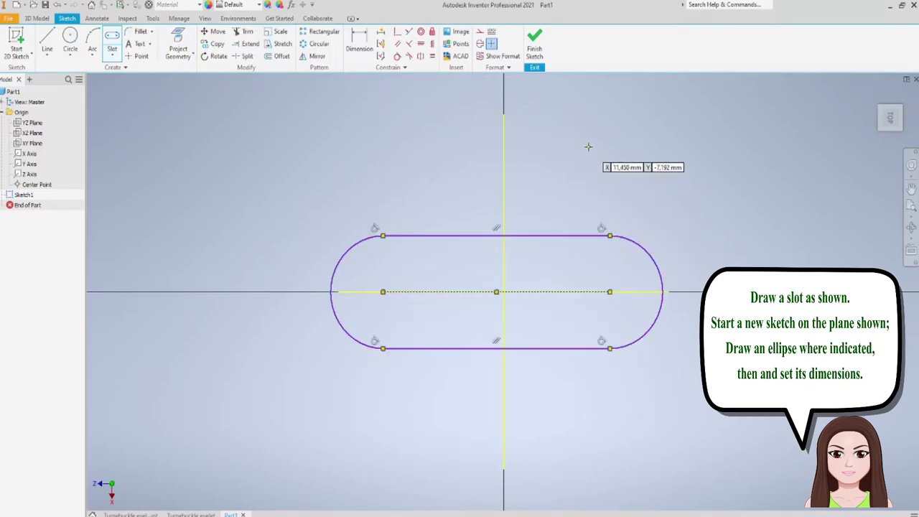
key(Escape)
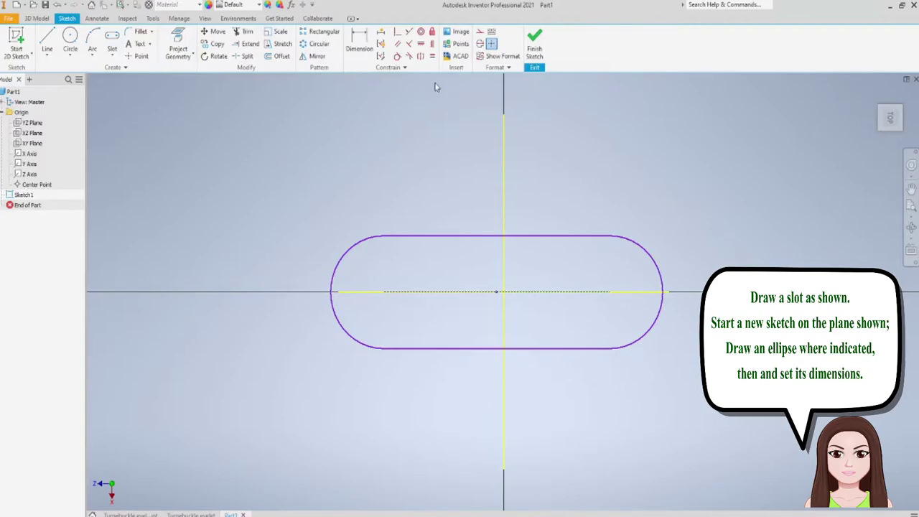
- Make the slot's left and right end arcs symmetric about the Y axis
click(331, 284)
ctrl+click(659, 287)
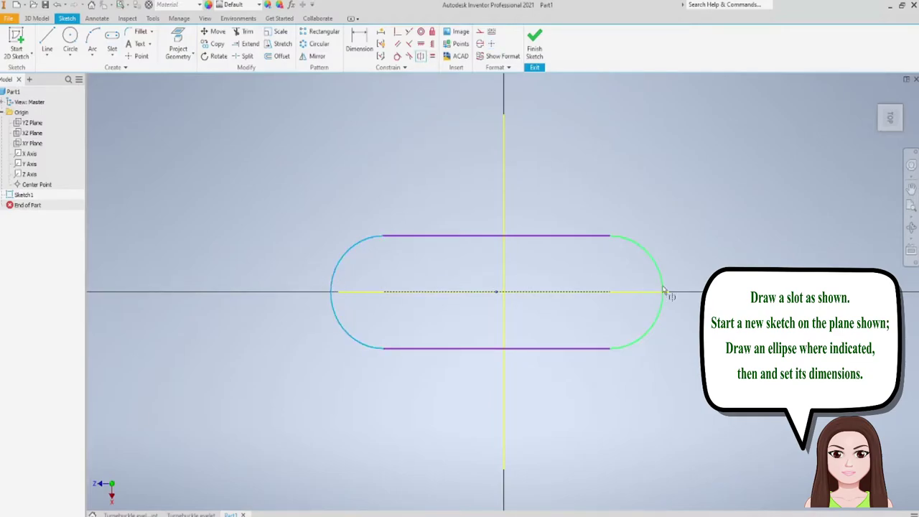
click(502, 197)
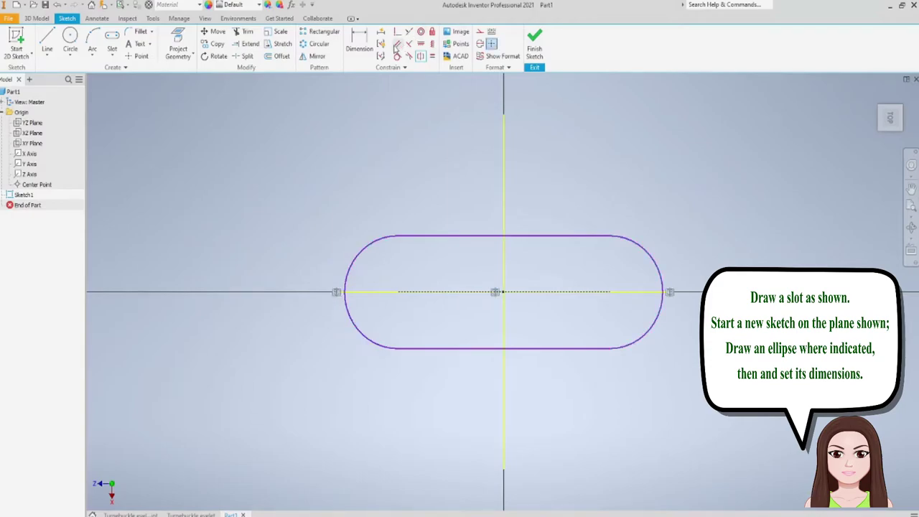
click(359, 43)
scroll(448, 246, down, 3)
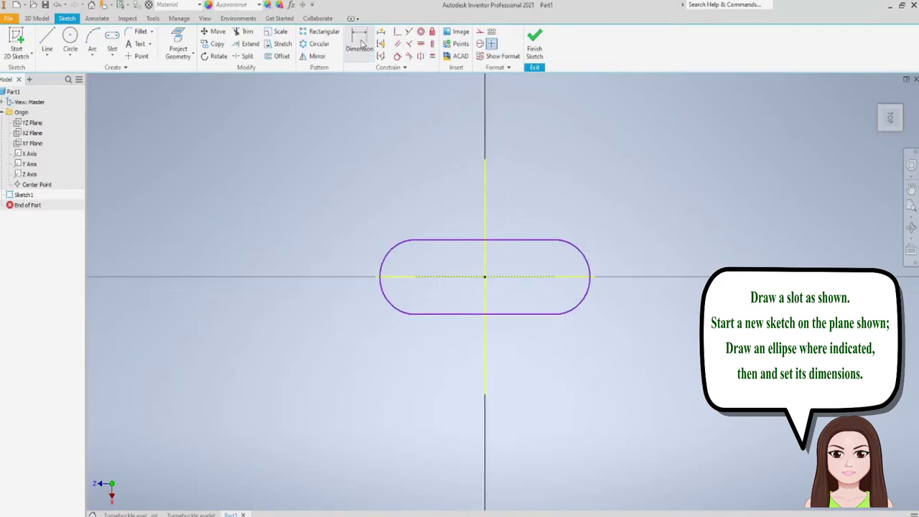
- Dimension the slot at 17 width and 22 overall length
click(480, 241)
click(462, 314)
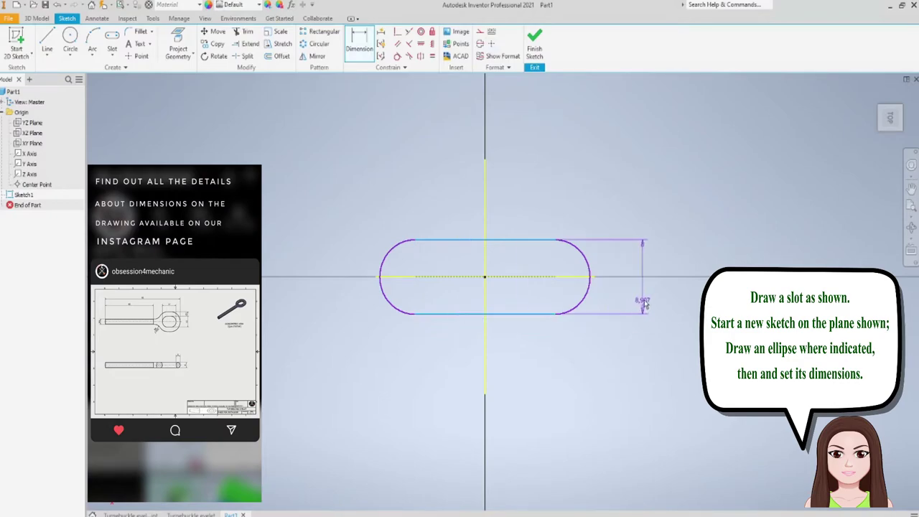
click(650, 301)
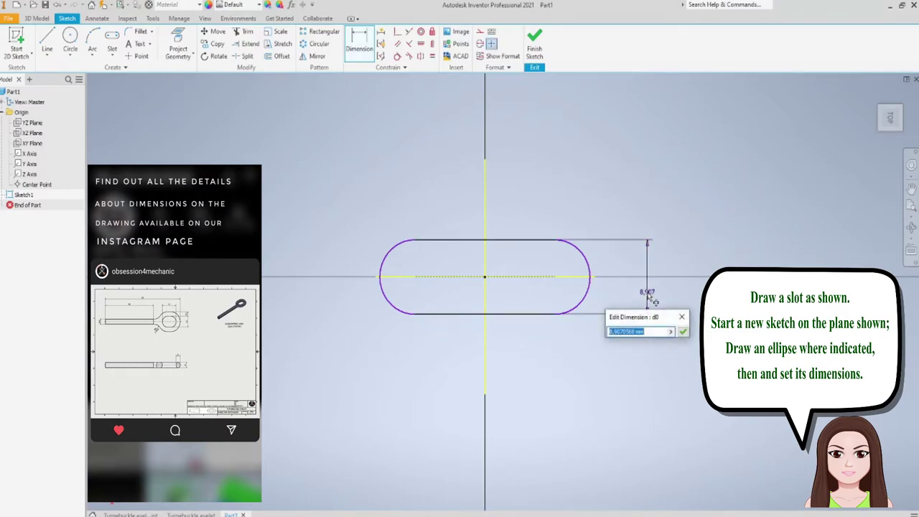
text(17)
key(Return)
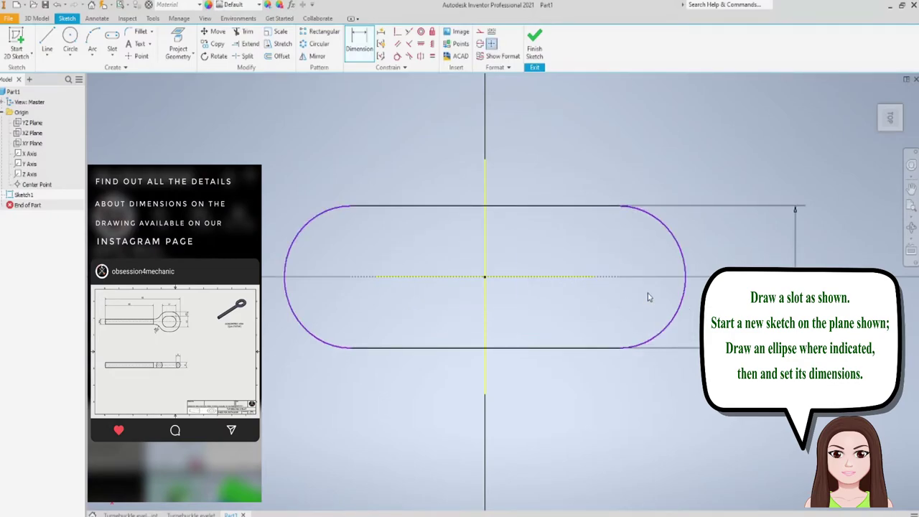
click(359, 43)
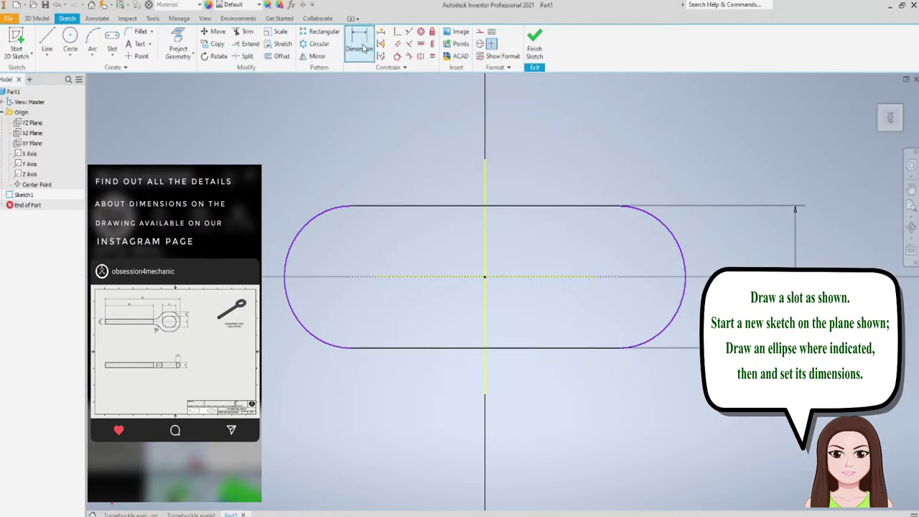
click(292, 313)
click(684, 287)
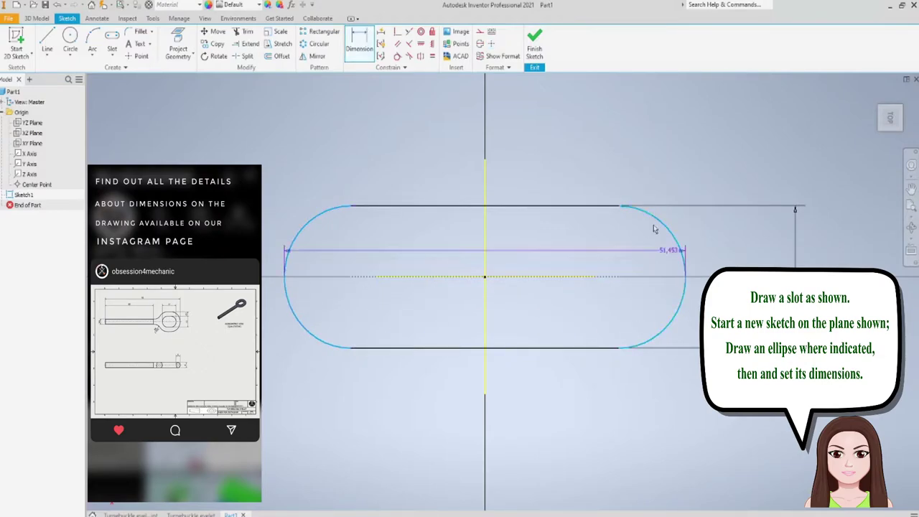
click(557, 117)
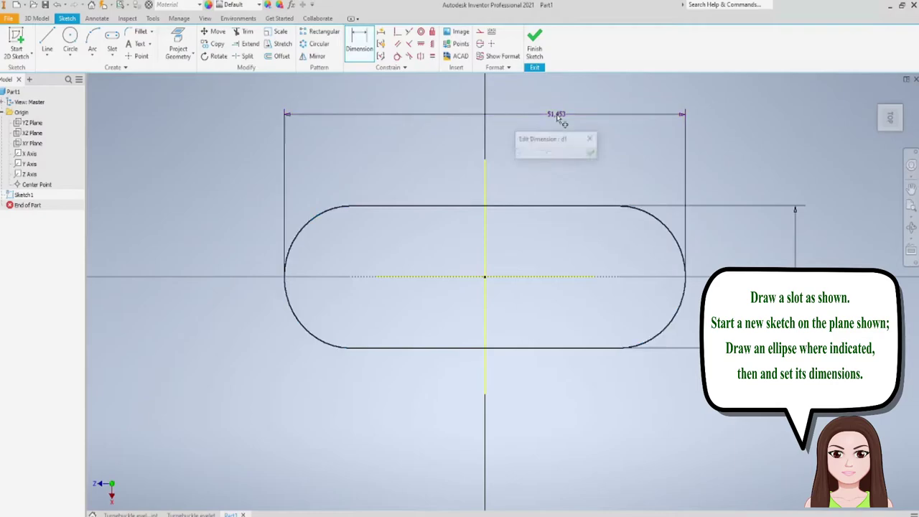
text(22)
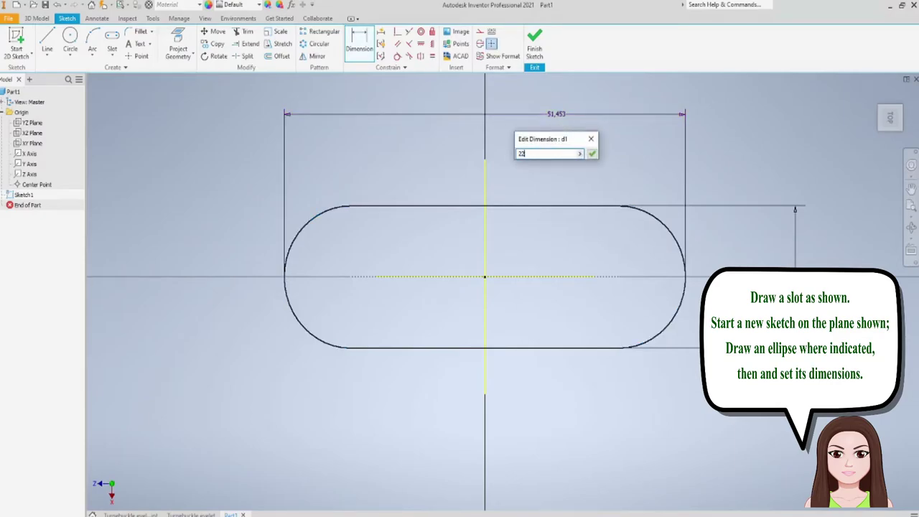
key(Return)
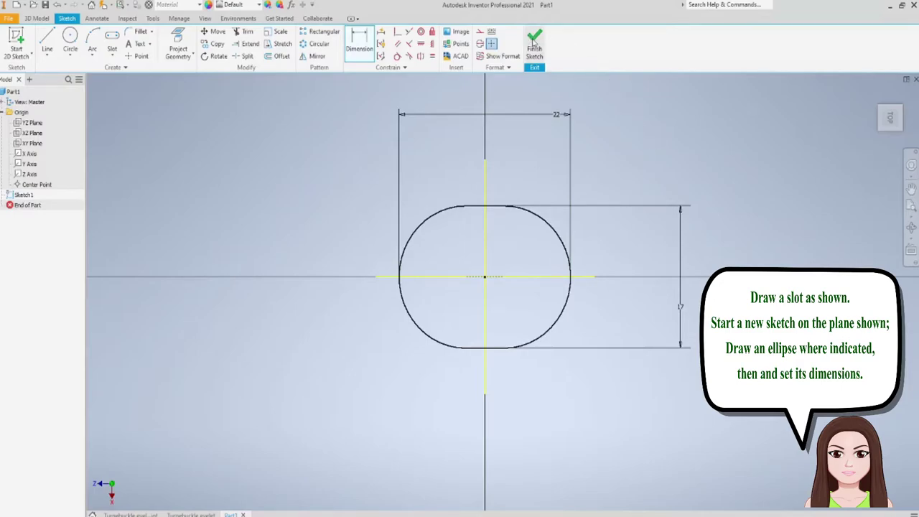
- Finish Sketch1, start Sketch2 on the vertical origin plane, and project the slot edge into it
click(534, 44)
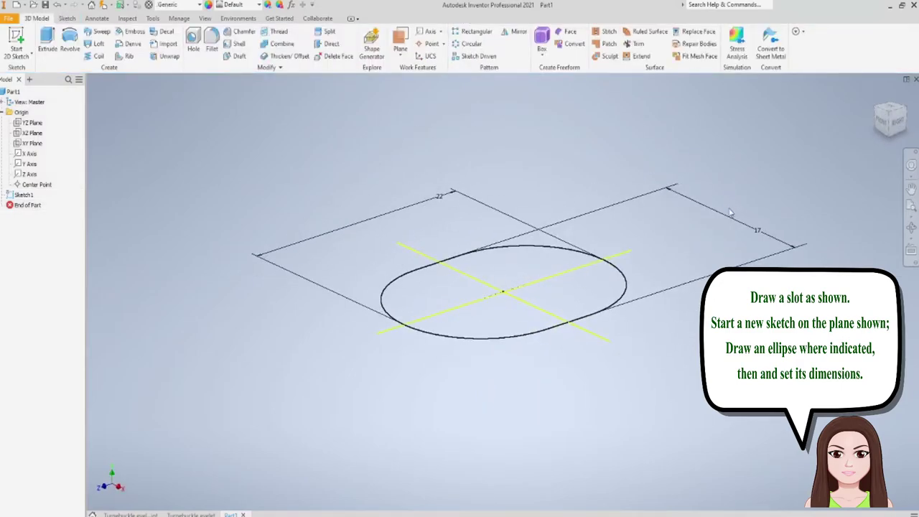
click(20, 37)
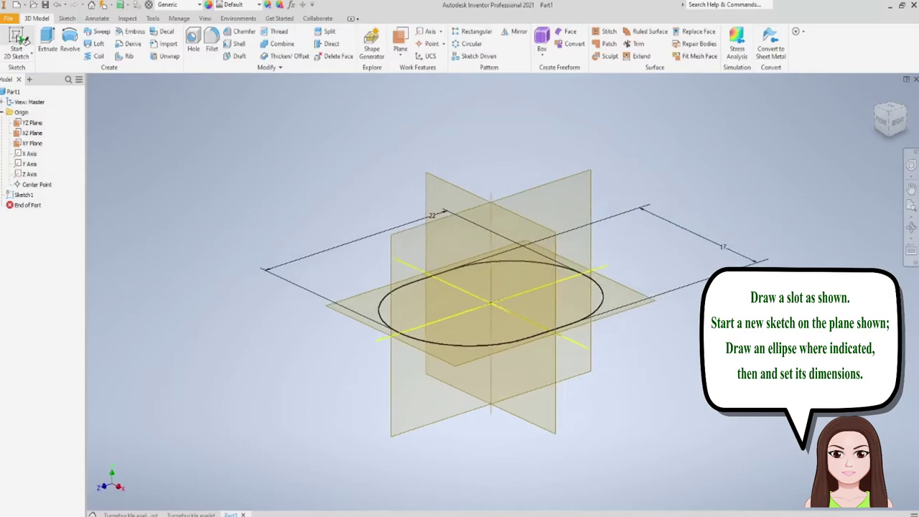
click(430, 214)
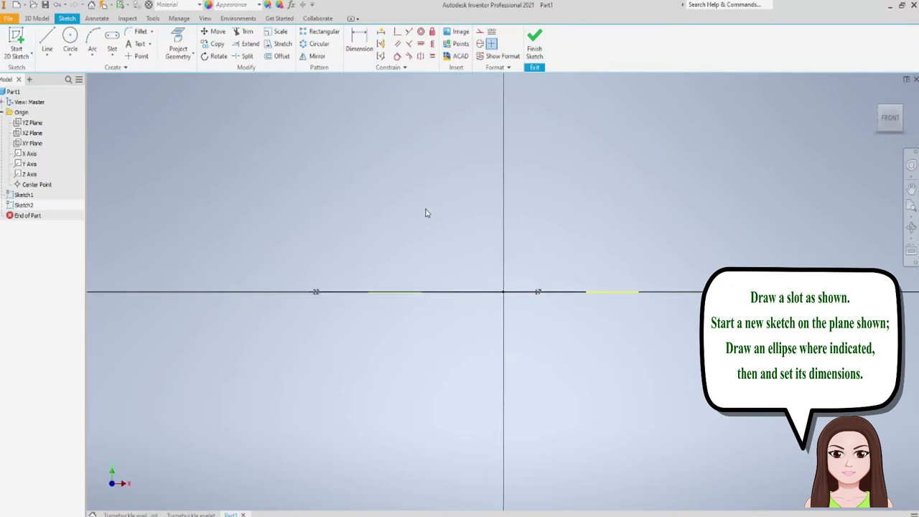
click(178, 42)
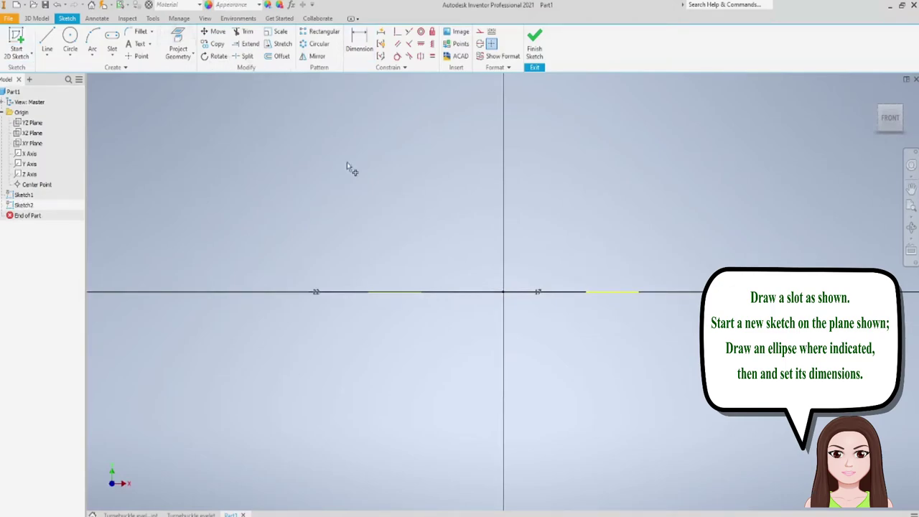
click(445, 294)
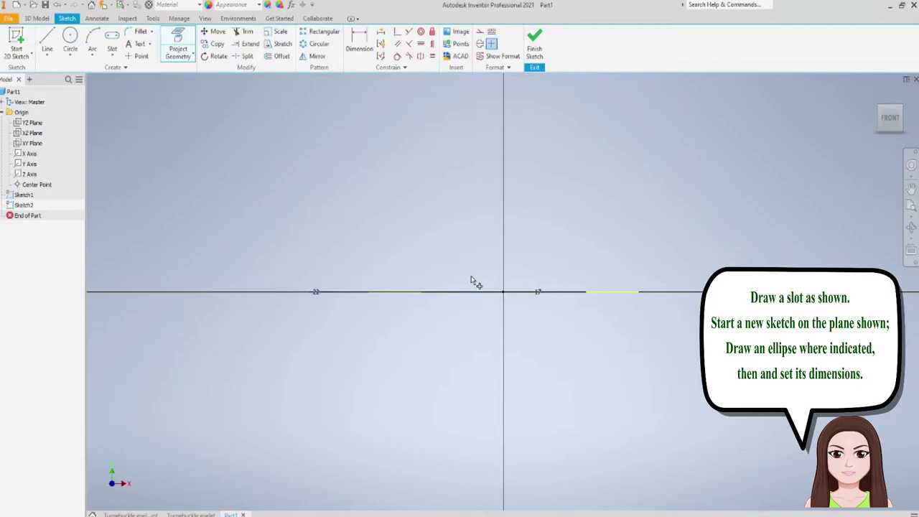
shift+middle_drag(474, 282, 445, 322)
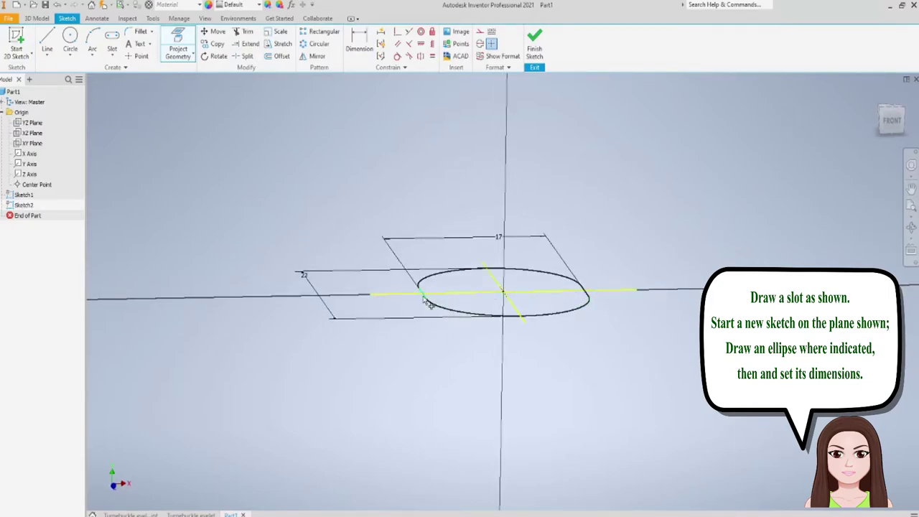
- Draw an ellipse in Sketch2 centred on the slot's left end point
click(890, 120)
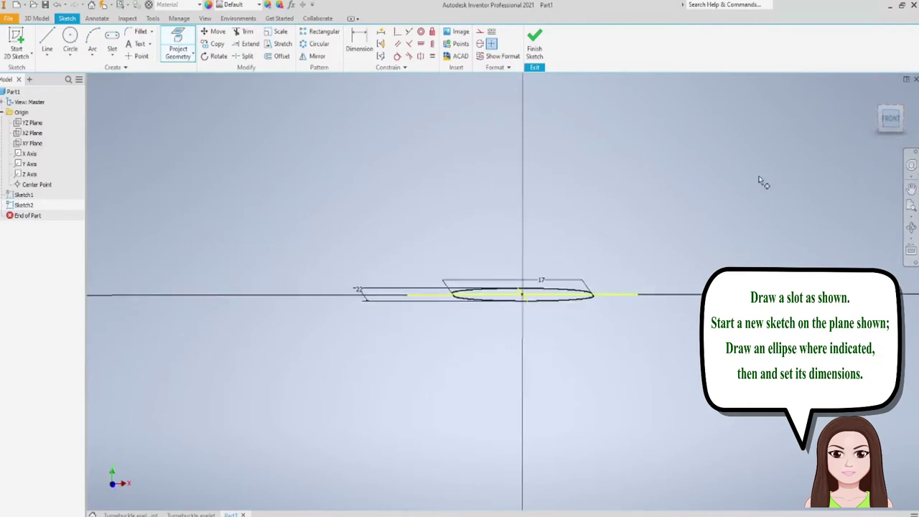
scroll(527, 244, down, 3)
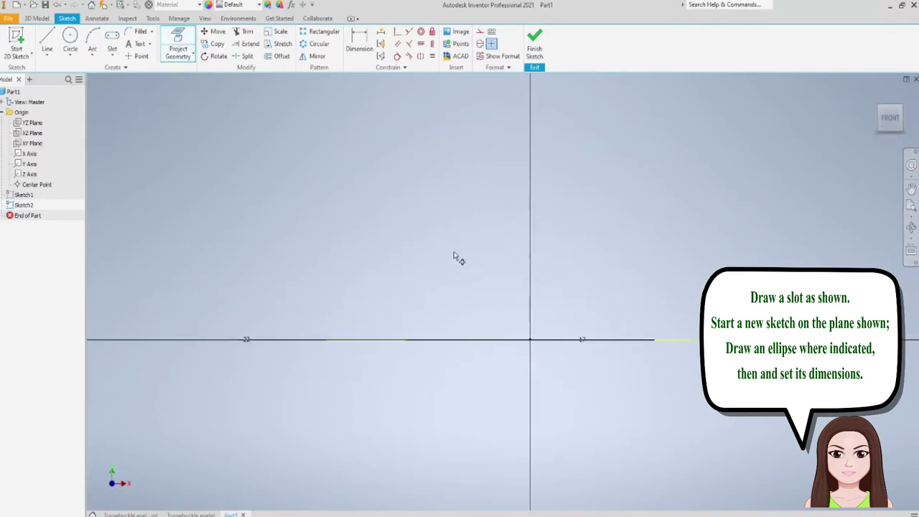
click(68, 59)
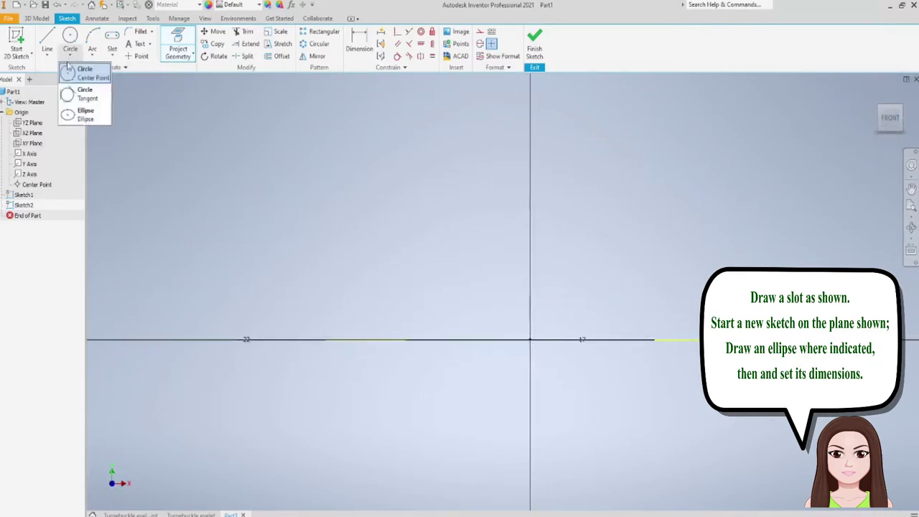
click(91, 112)
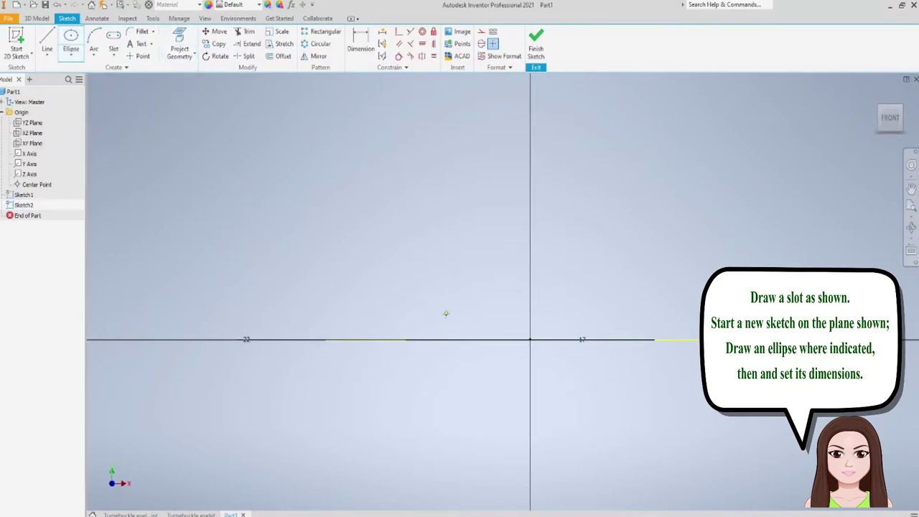
shift+middle_drag(446, 313, 447, 324)
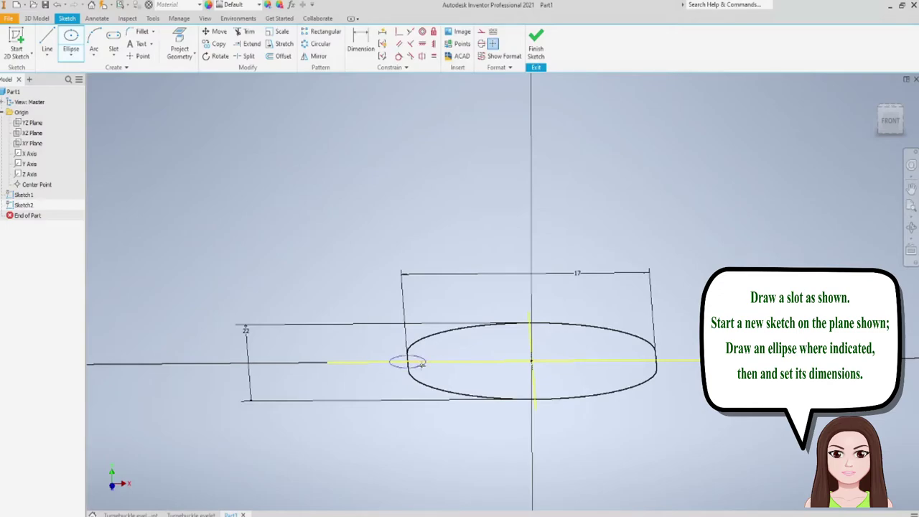
click(424, 370)
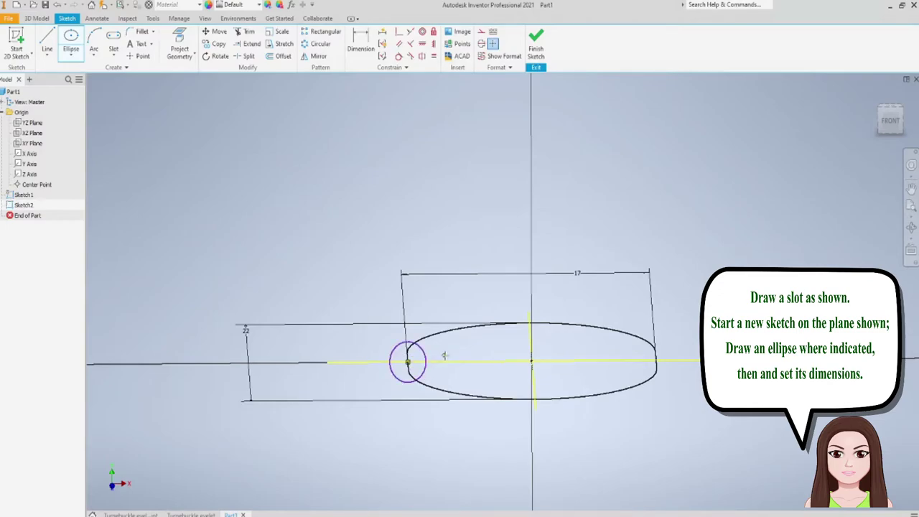
click(890, 120)
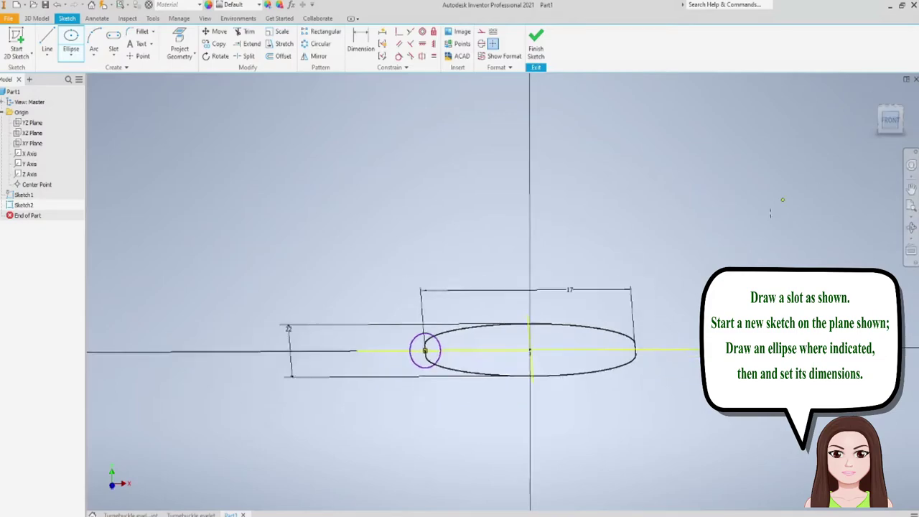
scroll(504, 293, up, 3)
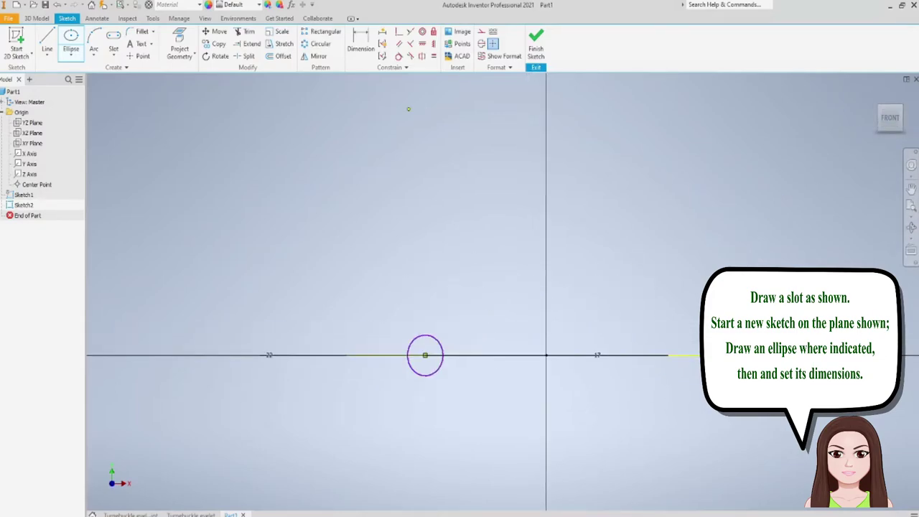
click(372, 45)
scroll(437, 308, up, 3)
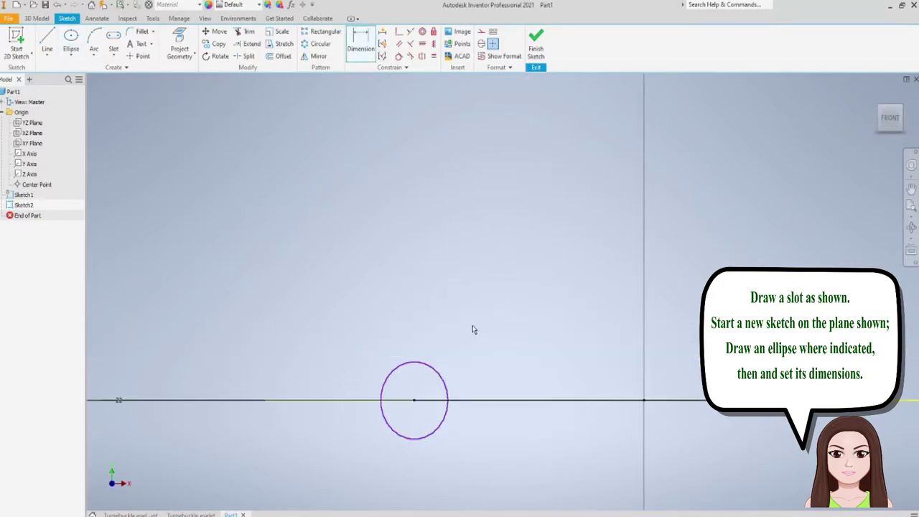
middle_drag(473, 329, 326, 212)
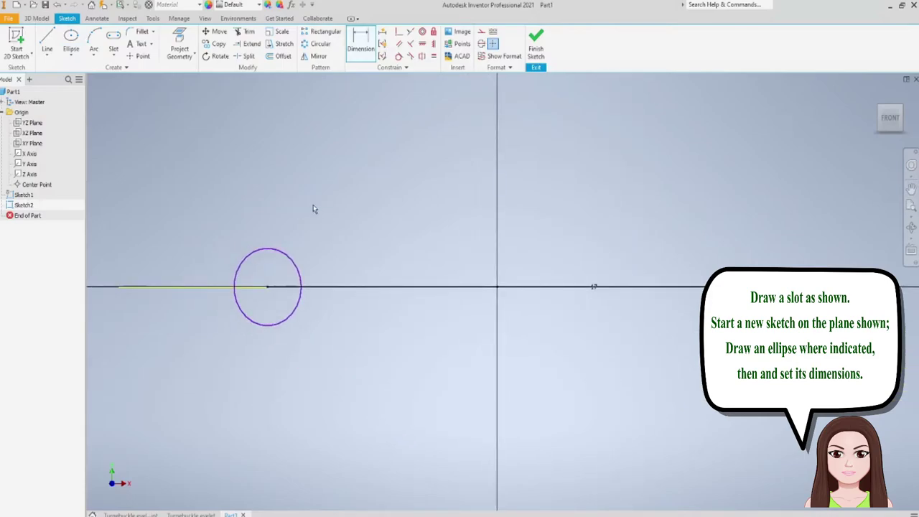
- Dimension the ellipse to 5 across (2.5 half-width) and 3 half-height, then finish Sketch2
click(256, 252)
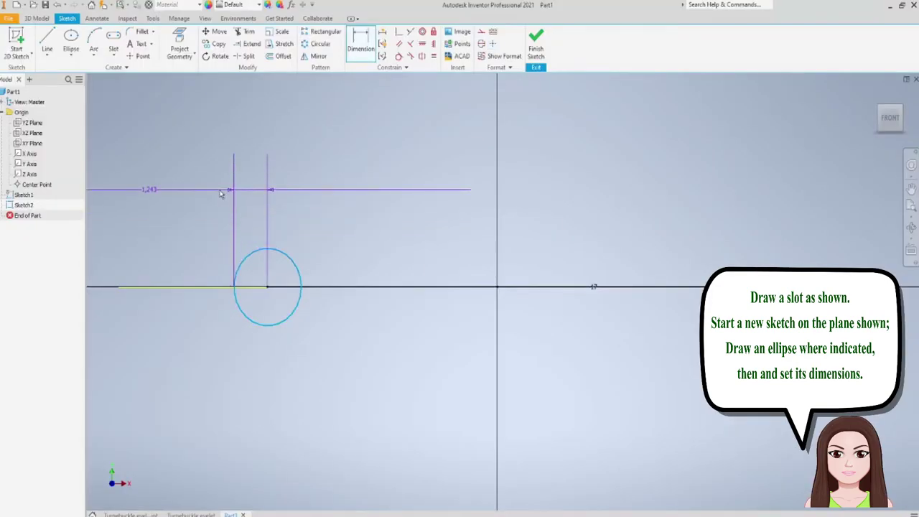
click(220, 194)
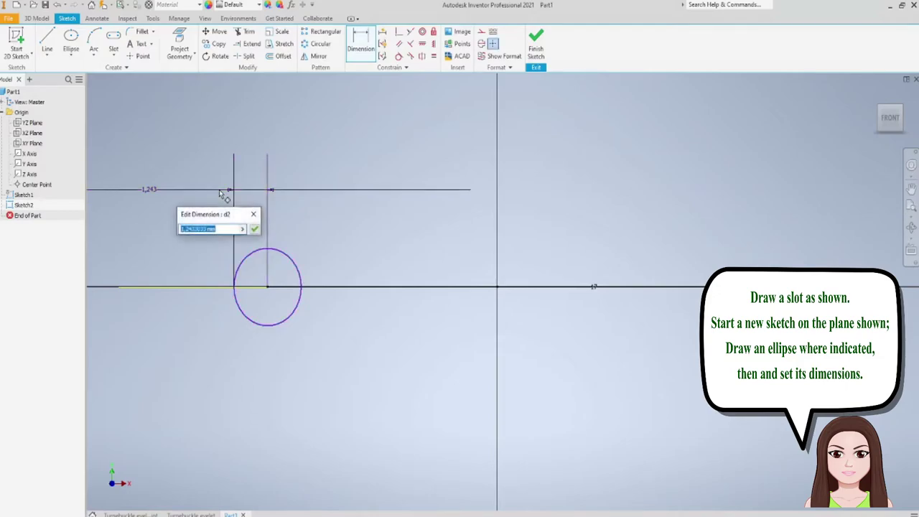
text(5)
key(Return)
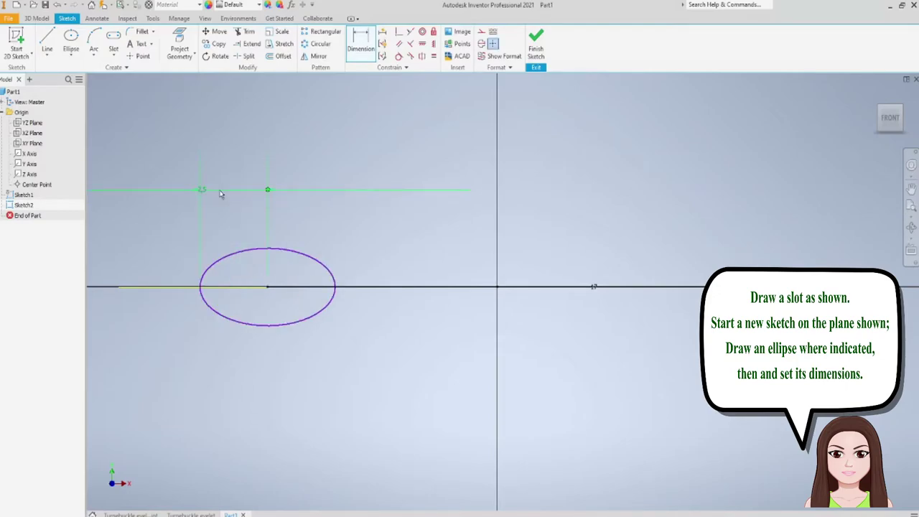
click(291, 255)
click(379, 287)
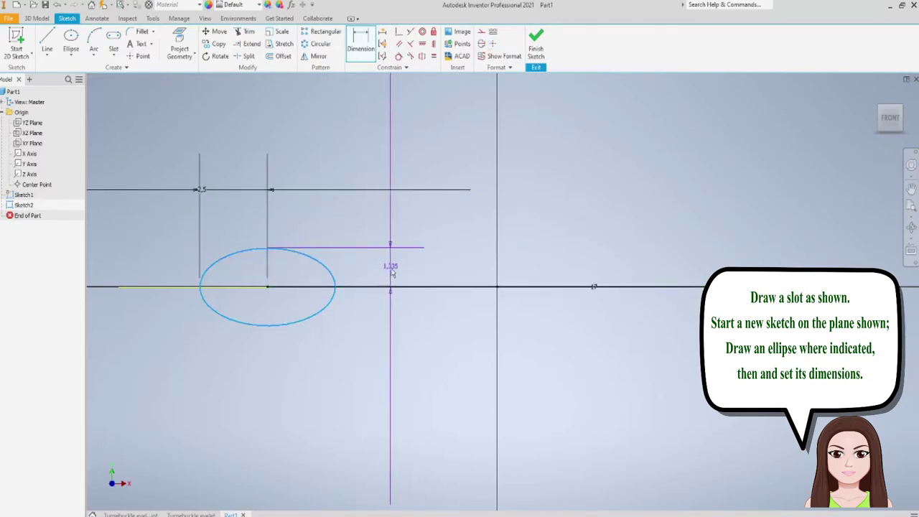
click(392, 274)
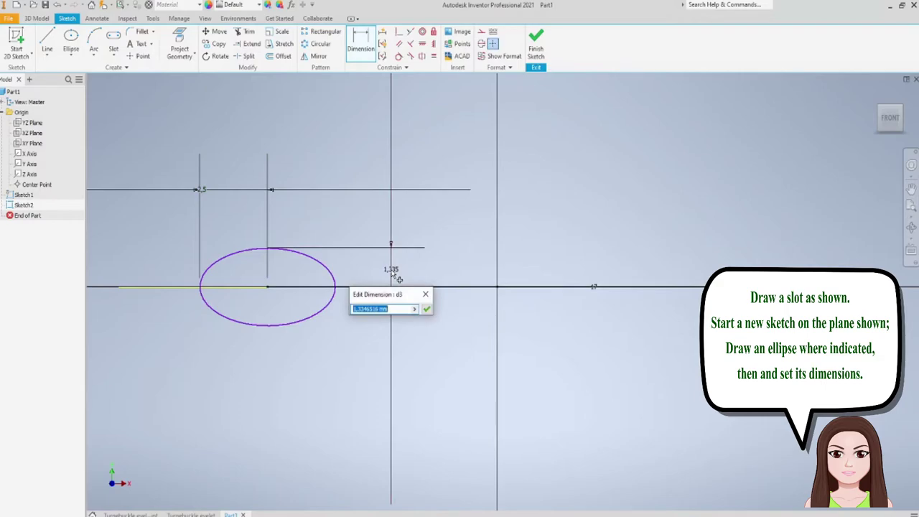
text(3)
key(Return)
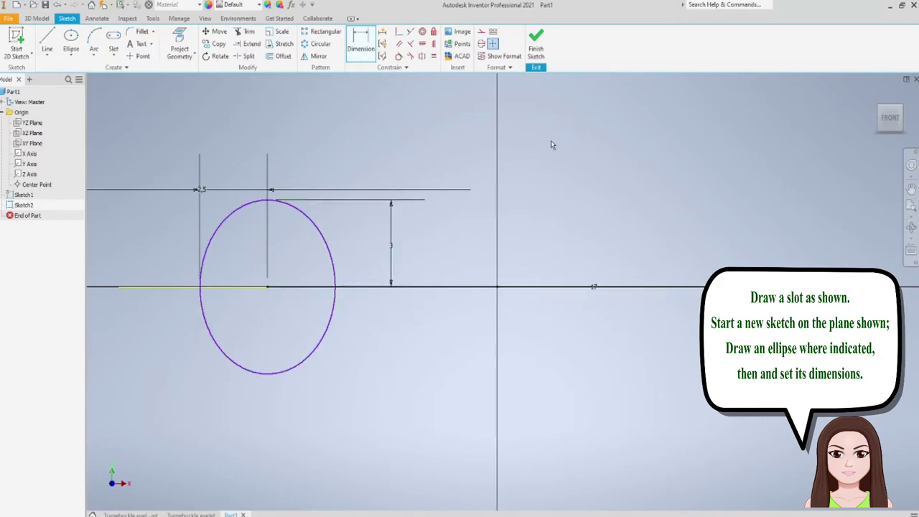
scroll(550, 142, down, 3)
click(536, 43)
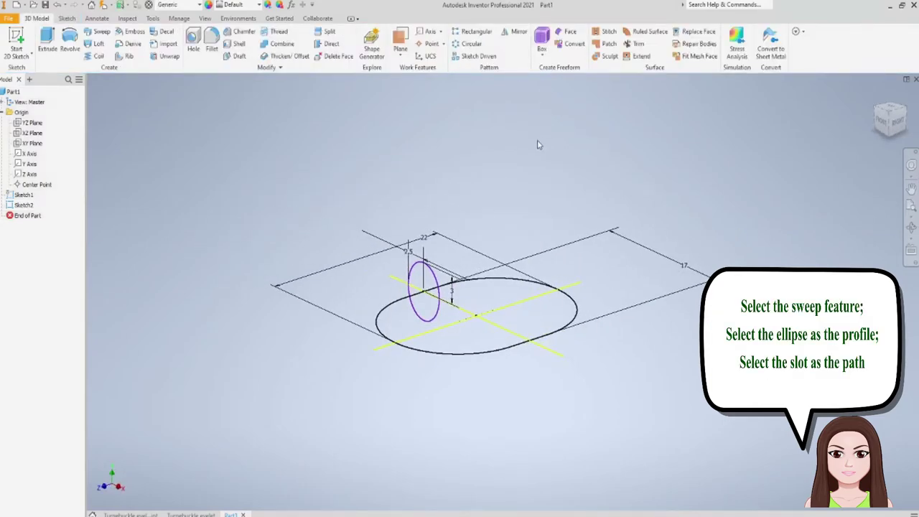
- Sweep the ellipse profile along the slot path to create Sweep1
click(106, 33)
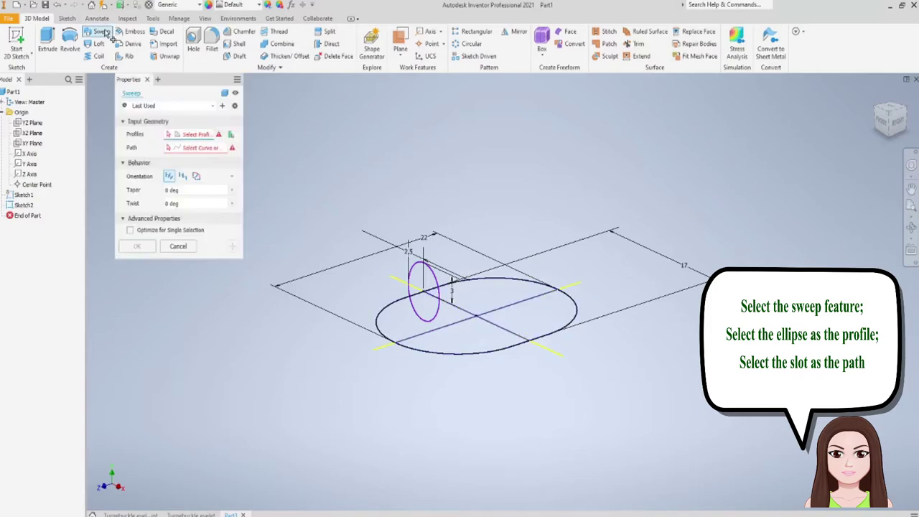
click(431, 283)
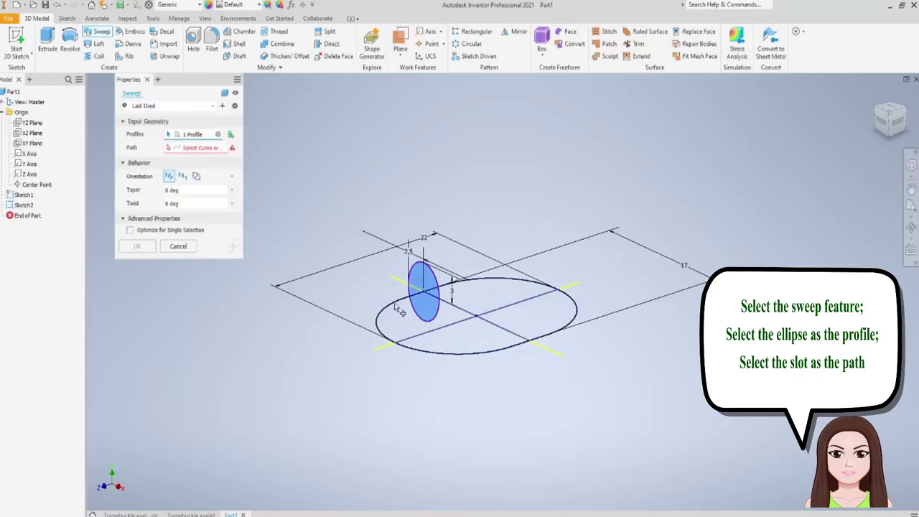
click(193, 149)
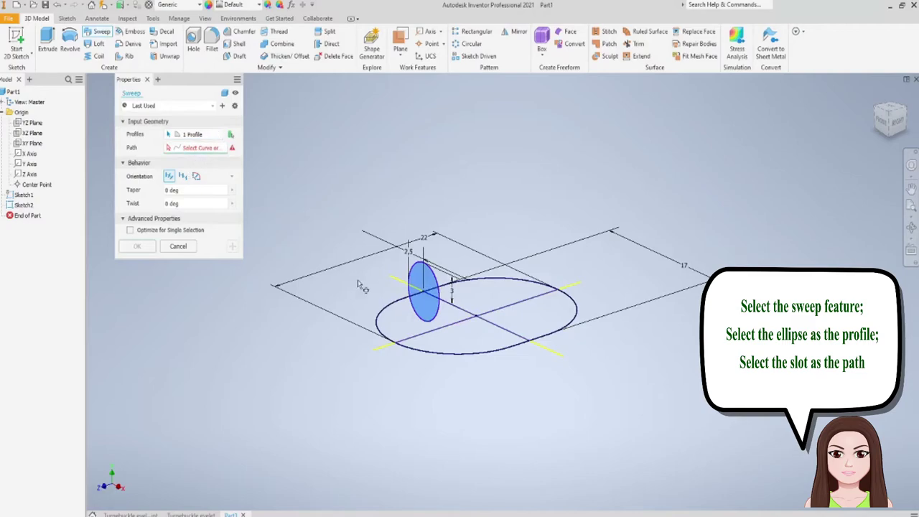
click(388, 310)
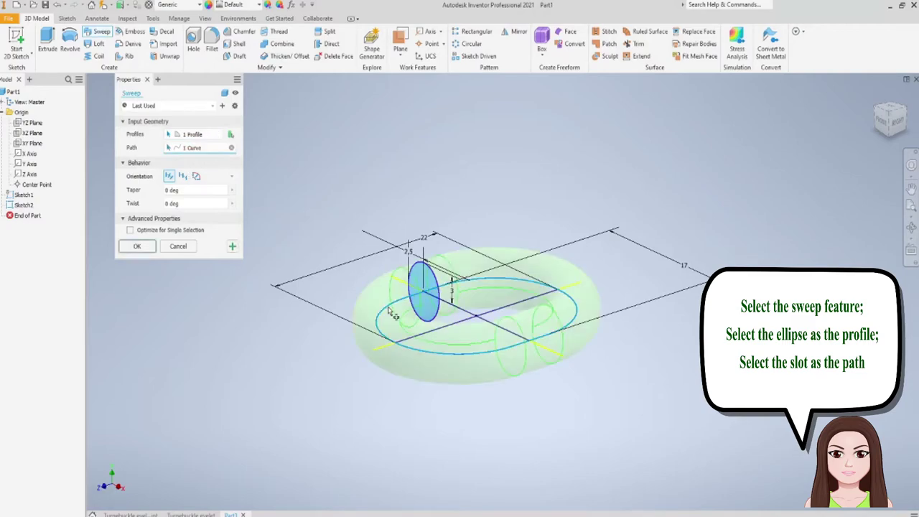
click(136, 247)
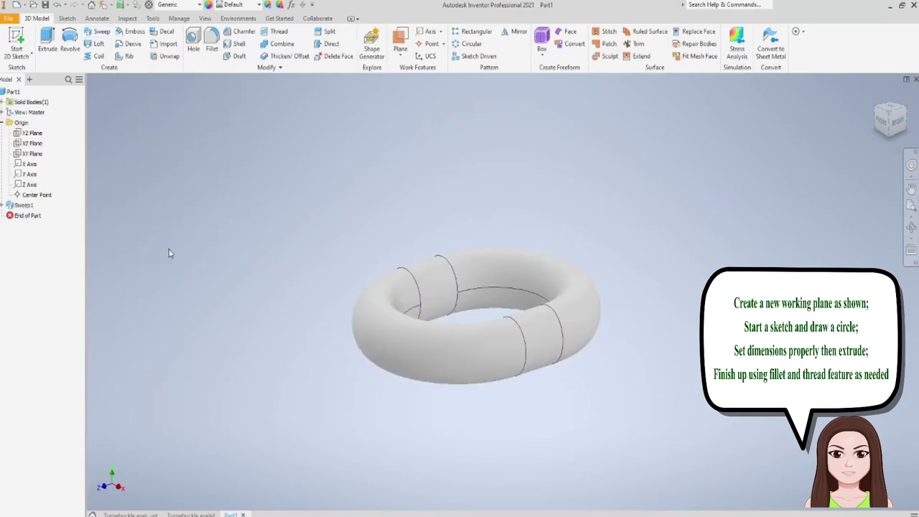
- Add a work plane offset from the XY Plane beside the ring
mouse_move(266, 197)
shift+middle_down()
mouse_move(306, 218)
mouse_move(249, 203)
mouse_move(266, 204)
shift+middle_up()
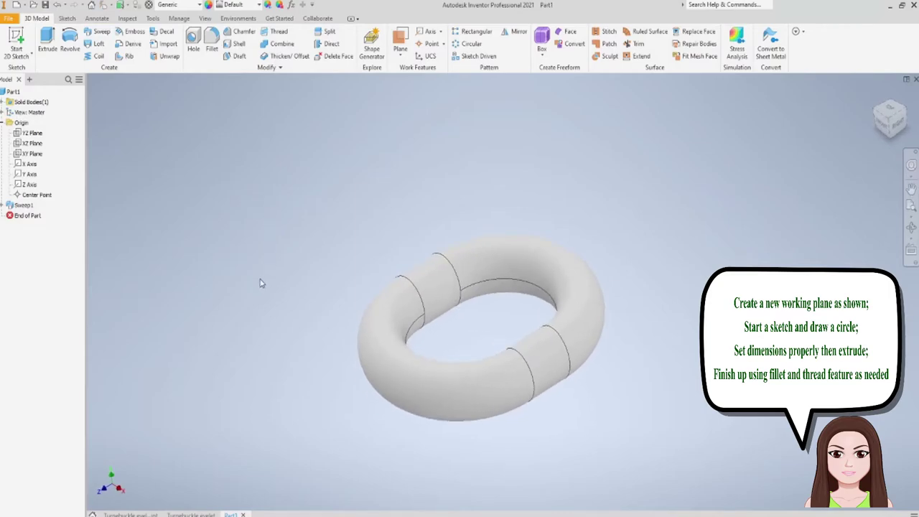
middle_drag(261, 283, 308, 222)
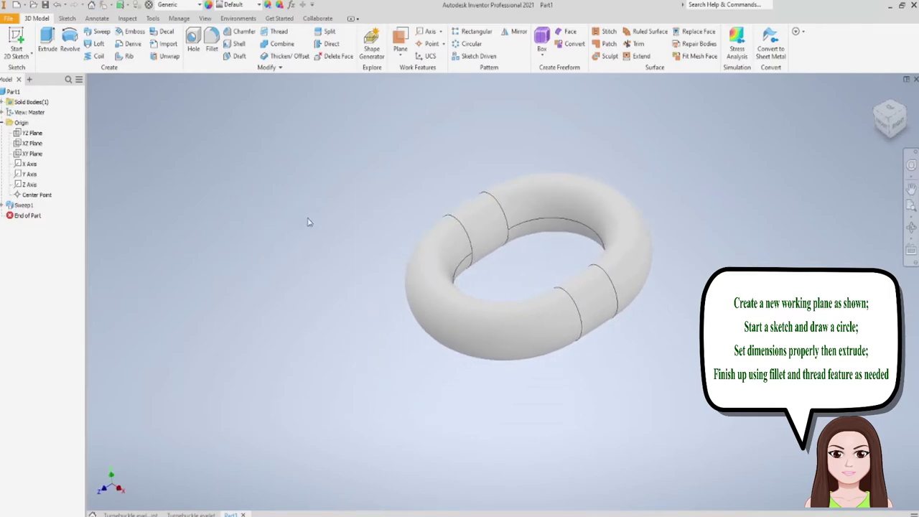
click(399, 58)
click(416, 75)
click(34, 154)
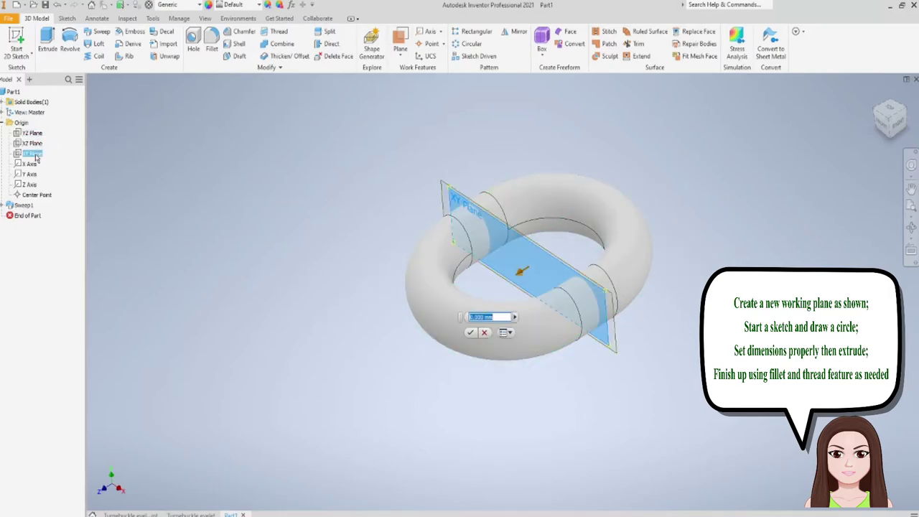
key(Return)
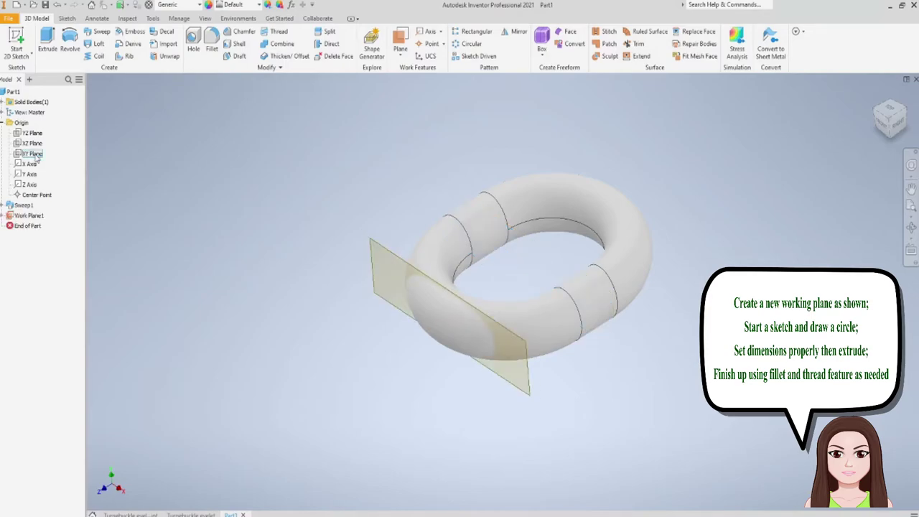
- Switch the model's visual style to Wireframe
click(204, 18)
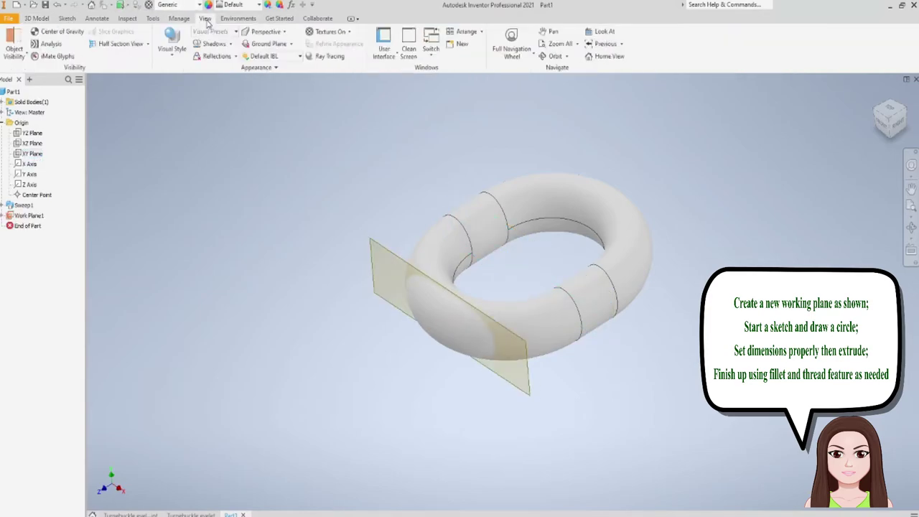
click(176, 56)
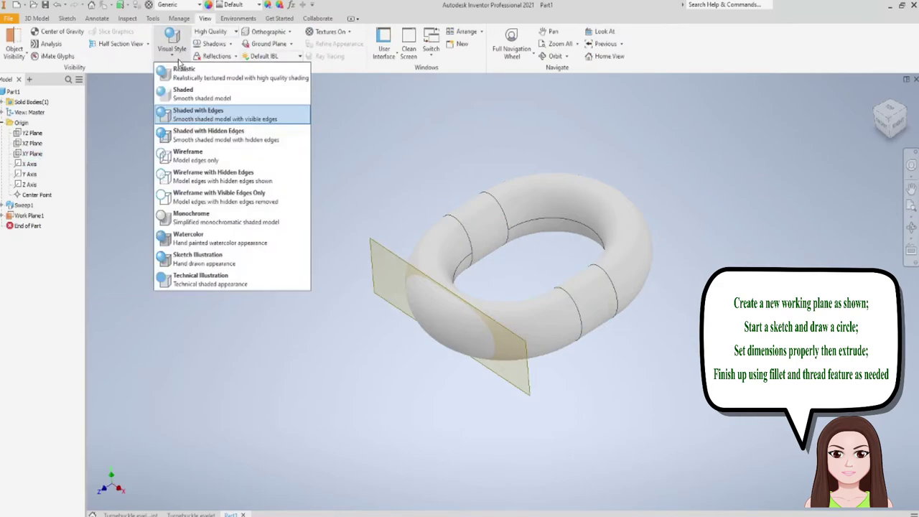
click(195, 154)
click(36, 18)
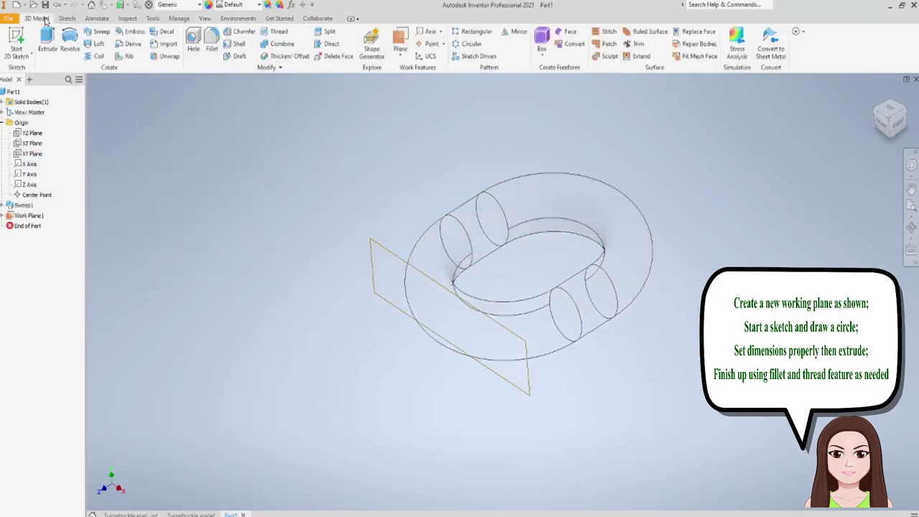
click(16, 49)
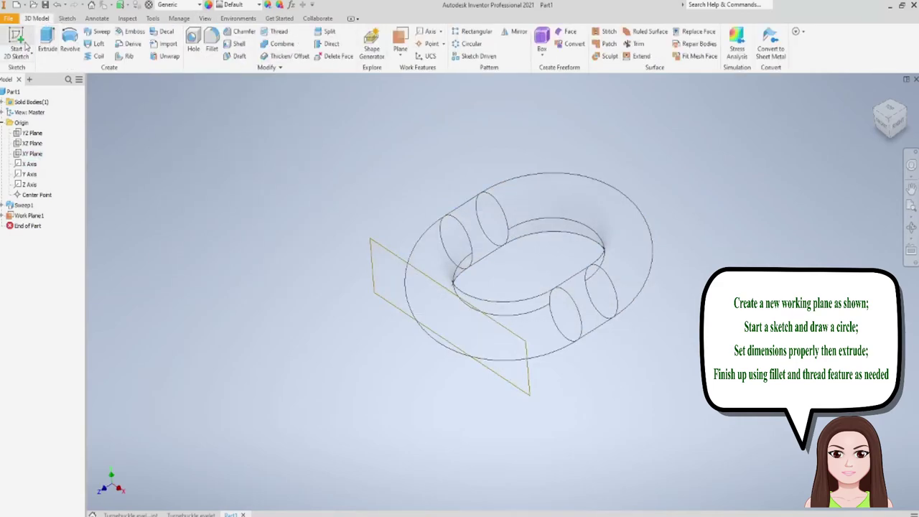
- Sketch a 6 mm centre-point circle at the origin of Work Plane1
click(382, 251)
key(Escape)
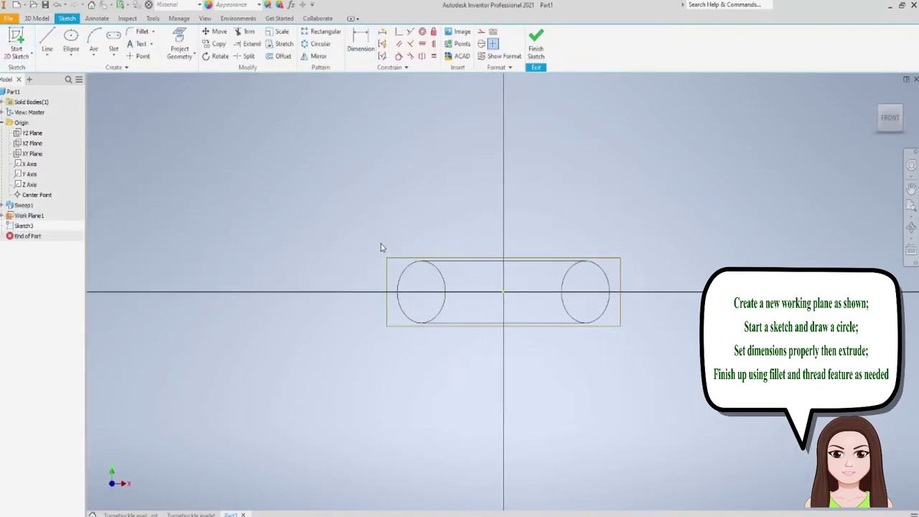
click(72, 56)
click(79, 72)
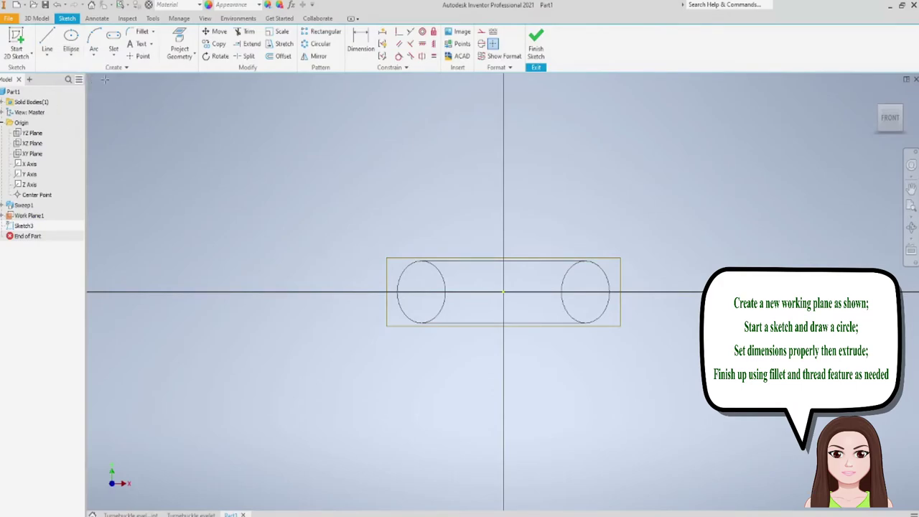
click(503, 292)
text(6)
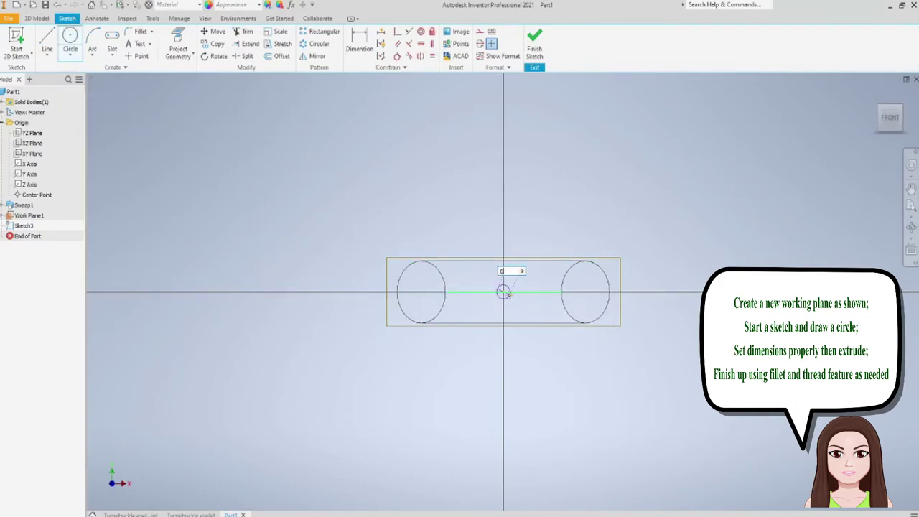
click(528, 304)
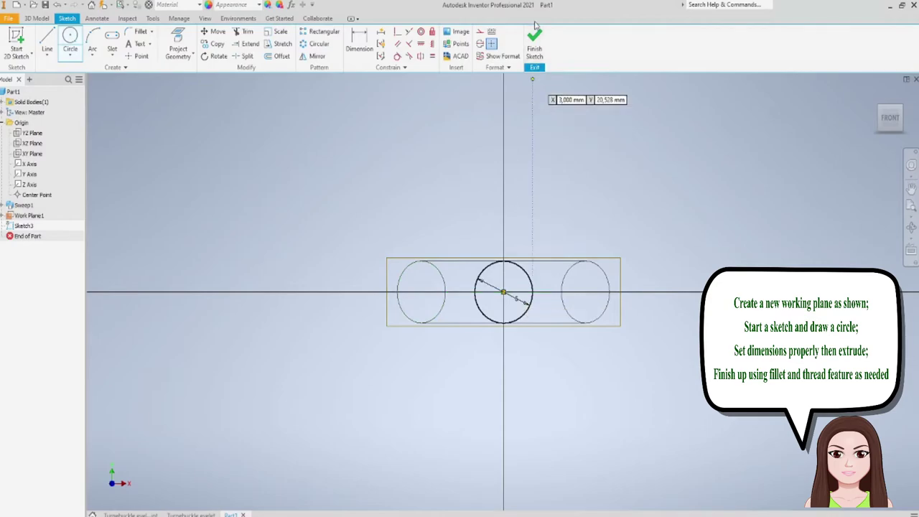
click(534, 43)
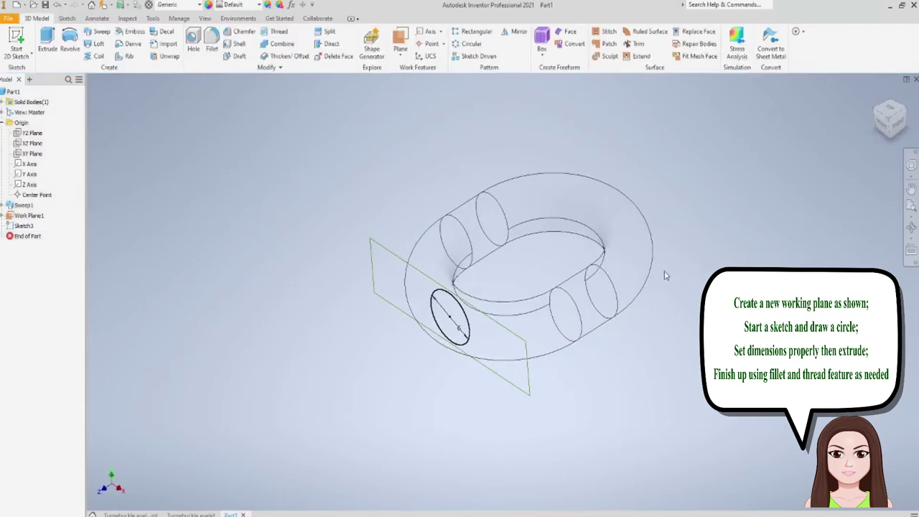
click(47, 43)
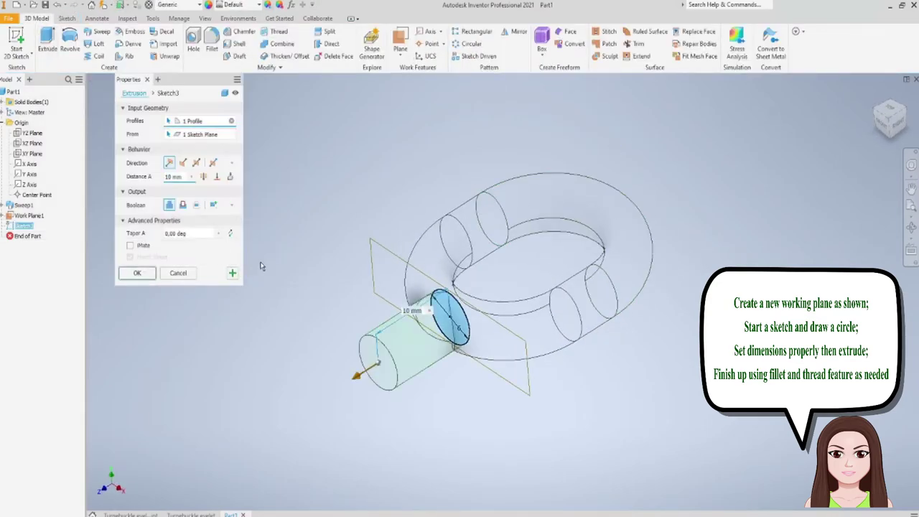
- Extrude the 6 mm circle a distance of 93-27+2 to form the rod
middle_drag(308, 317, 363, 272)
scroll(362, 272, down, 2)
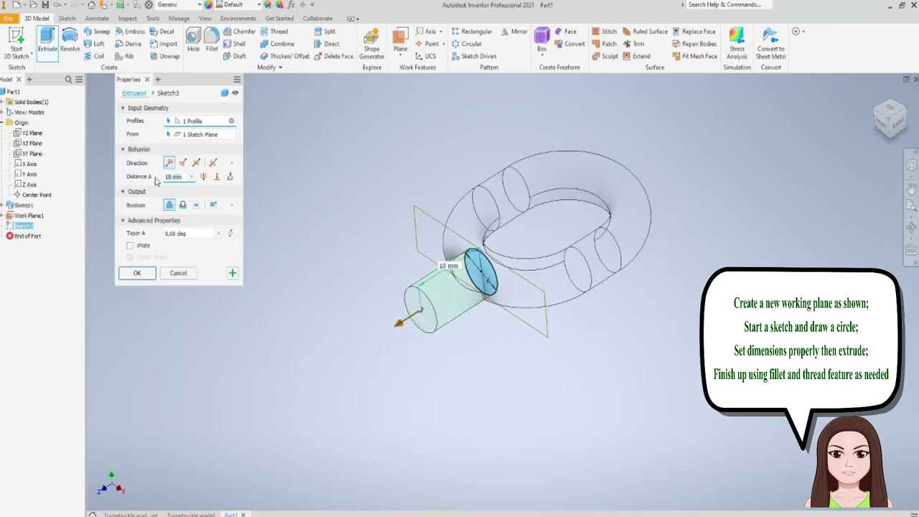
text(9)
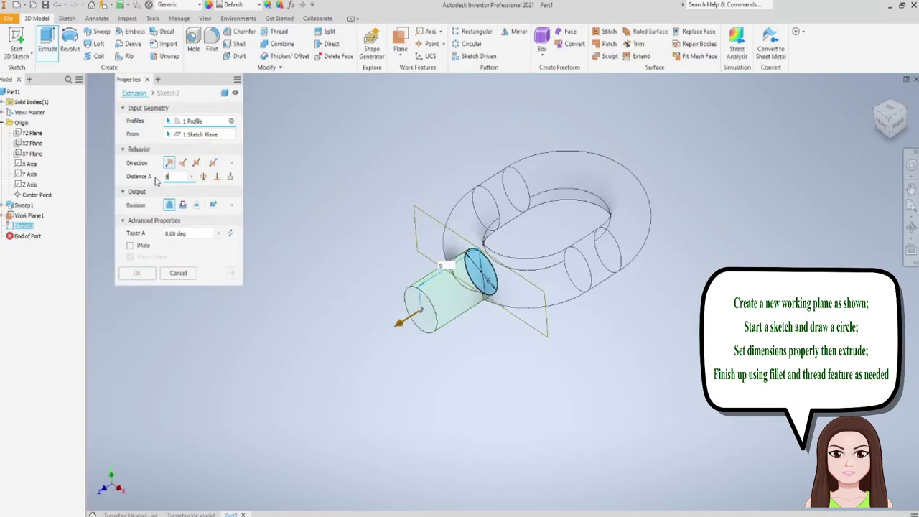
text(3-2)
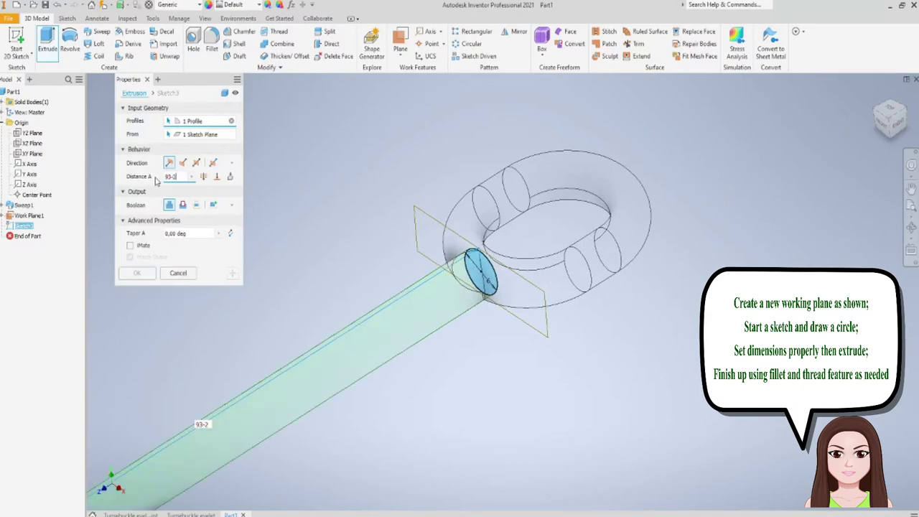
text(7+2.5)
key(Return)
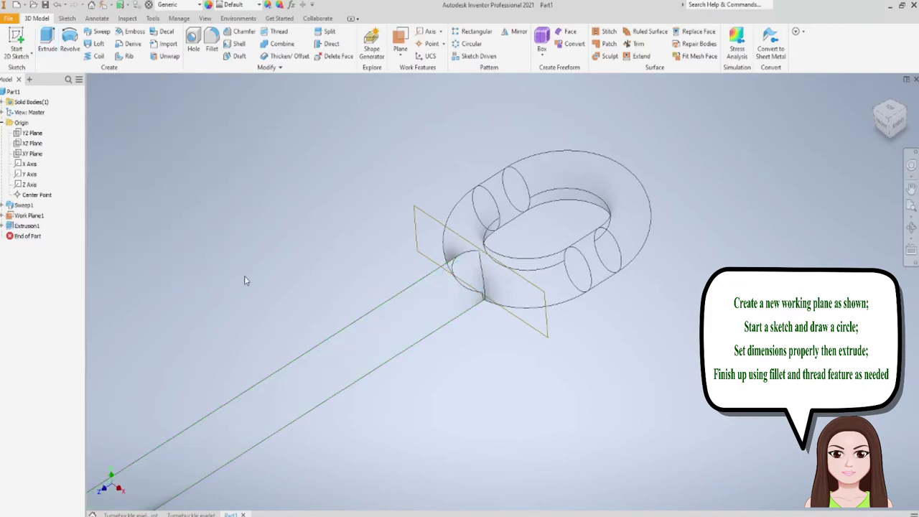
scroll(244, 280, down, 3)
shift+middle_drag(272, 275, 380, 275)
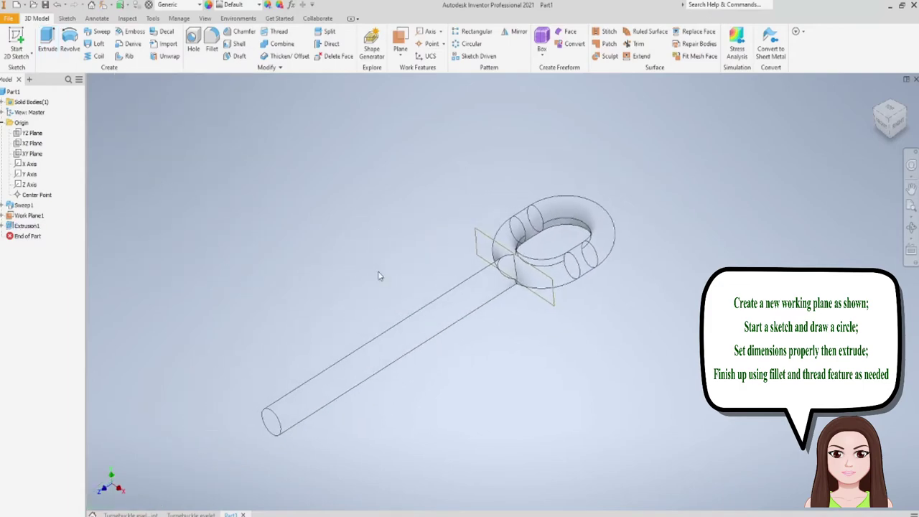
- Switch the eye bolt's visual style back to Shaded
click(205, 20)
click(175, 63)
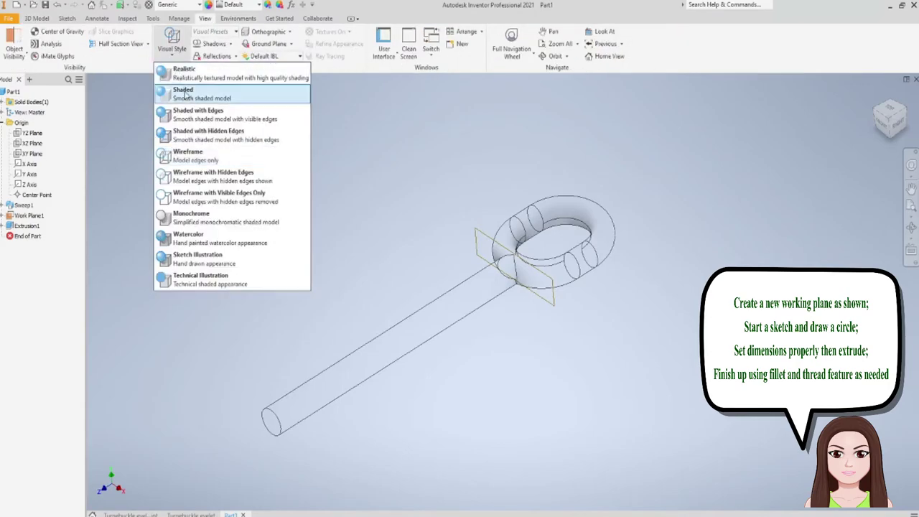
click(179, 89)
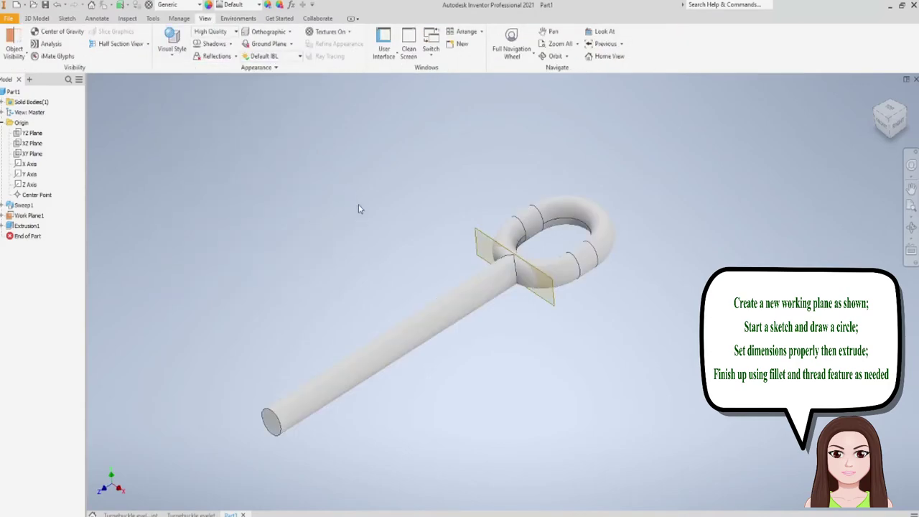
shift+middle_drag(358, 204, 356, 210)
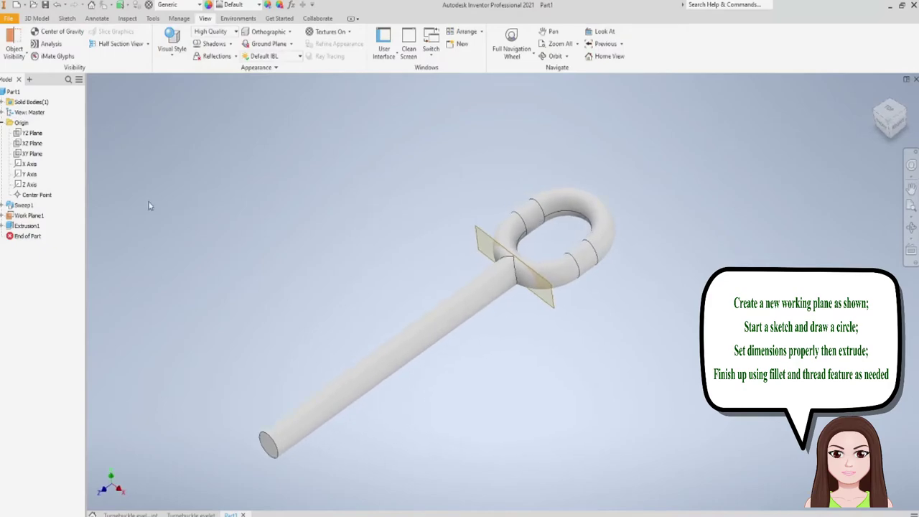
- Hide Work Plane1 by turning off its visibility in the browser
right_click(25, 217)
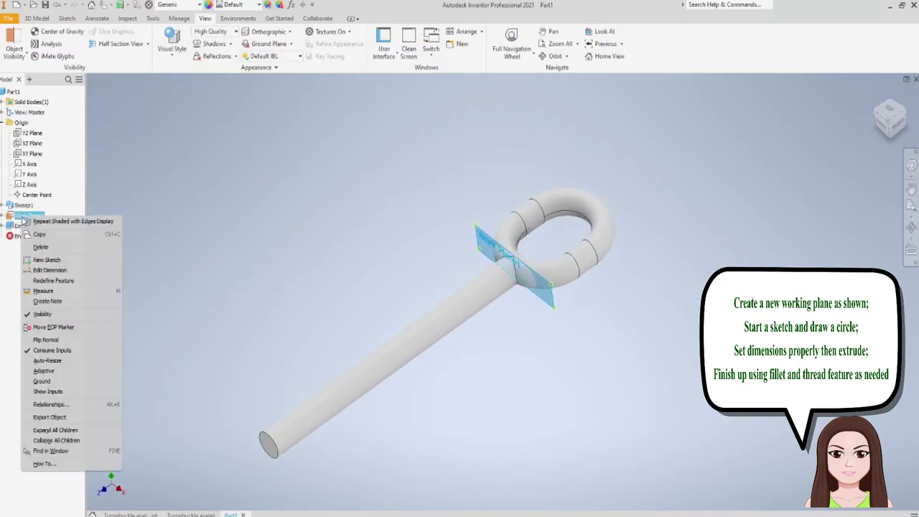
click(60, 316)
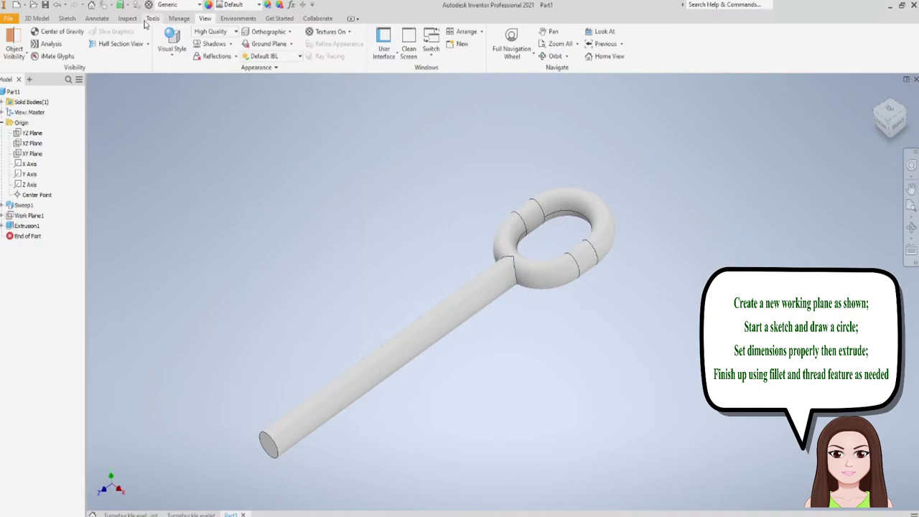
click(33, 19)
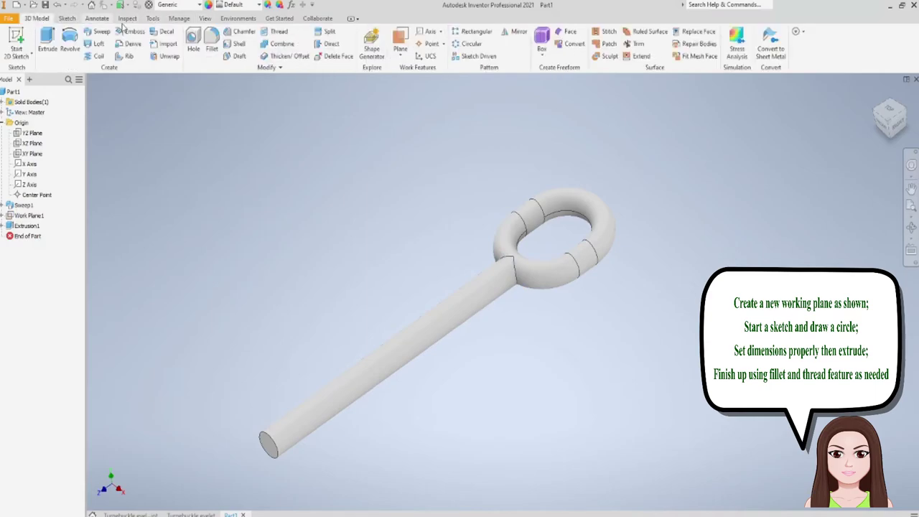
- Fillet the first rod-to-ring junction edge with radius 8
click(211, 43)
click(153, 157)
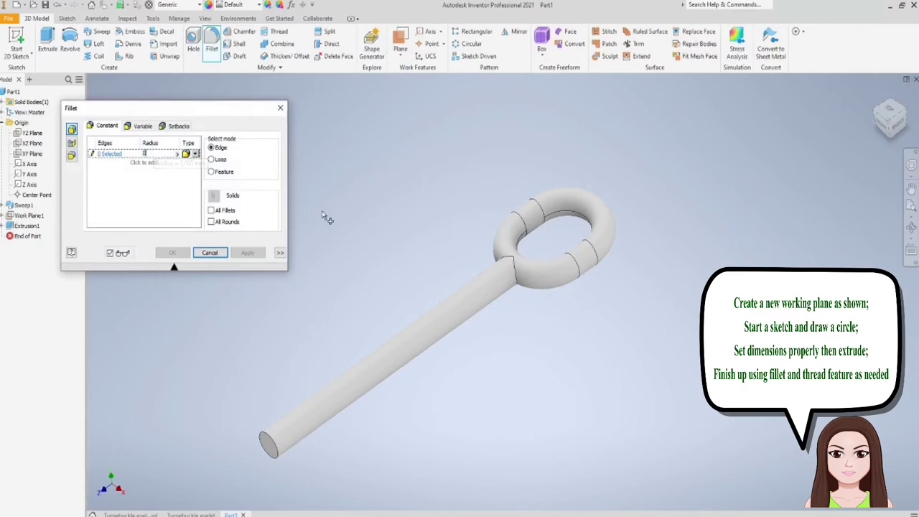
scroll(492, 277, up, 3)
scroll(541, 299, up, 3)
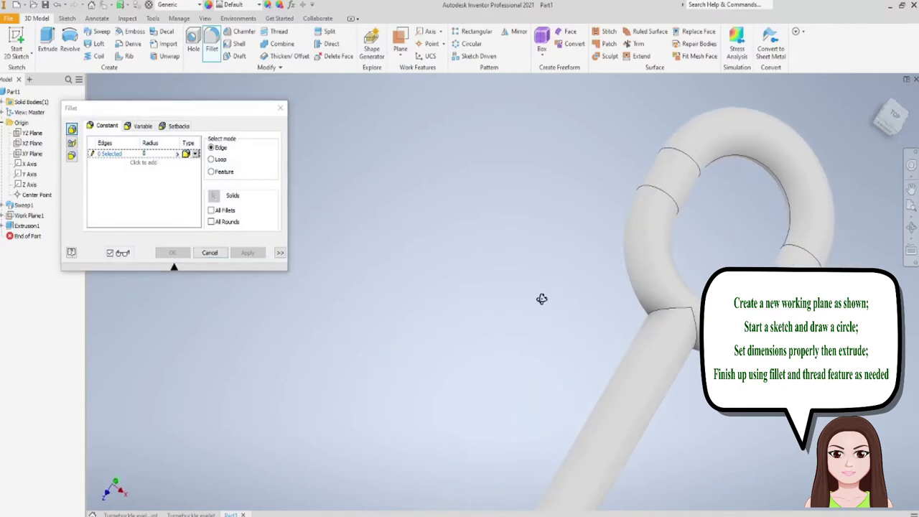
click(661, 317)
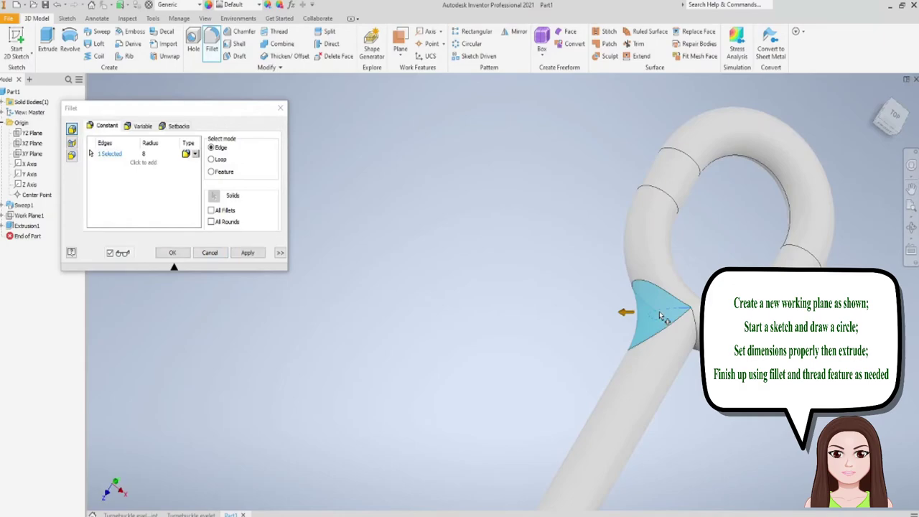
middle_drag(594, 326, 401, 308)
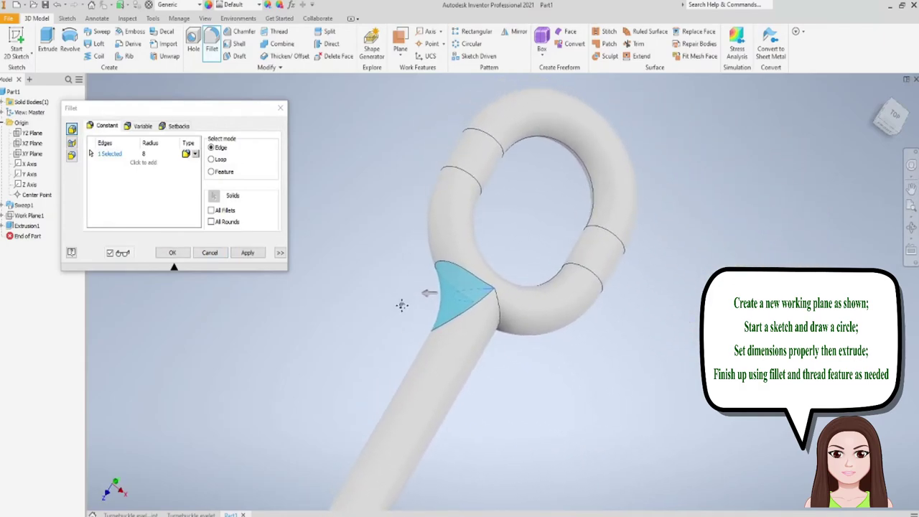
click(244, 253)
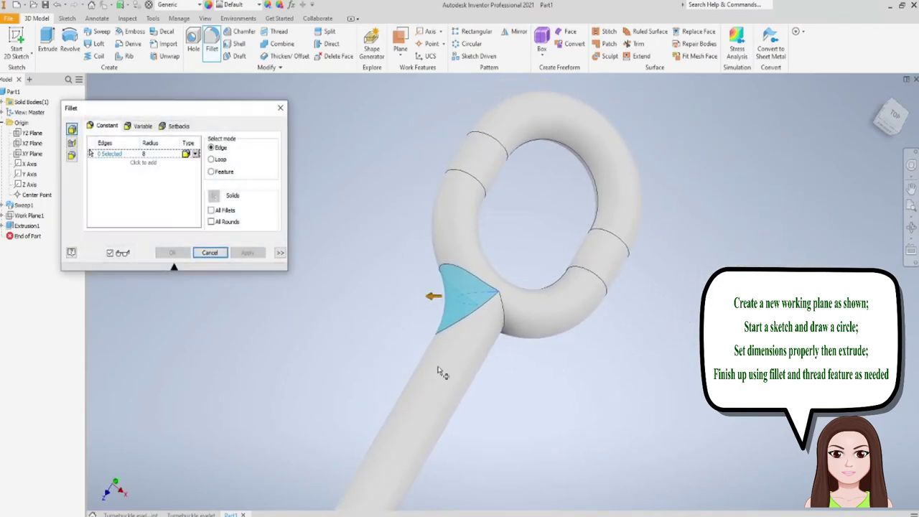
- Fillet the second junction edge with radius 8 and re-centre the bolt
shift+middle_drag(529, 387, 466, 350)
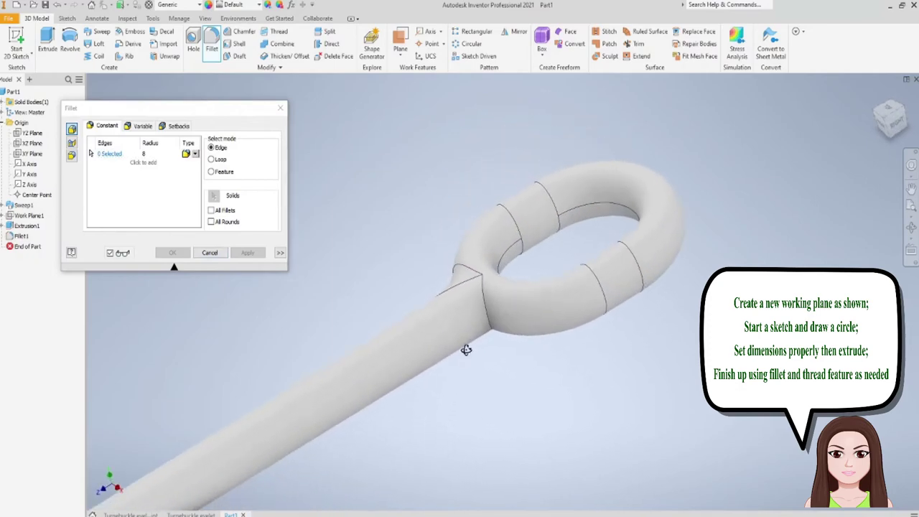
click(483, 306)
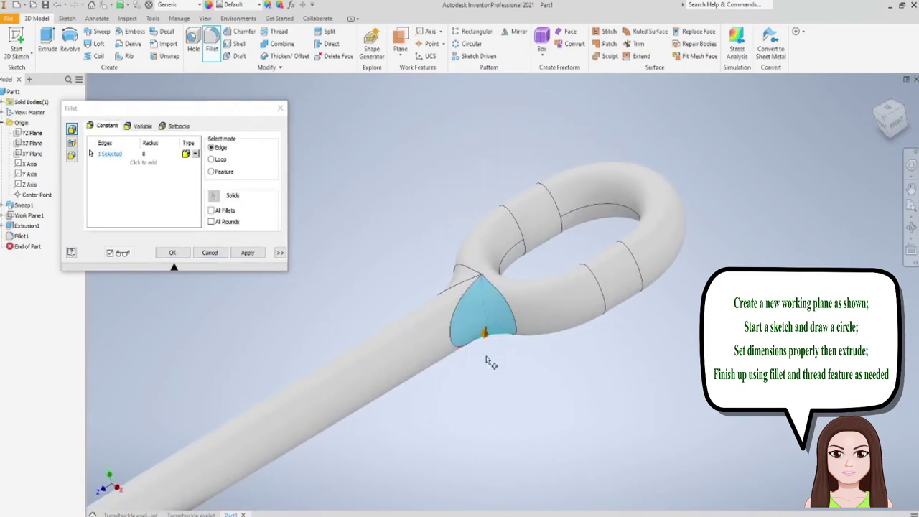
click(258, 256)
click(280, 107)
scroll(342, 244, down, 3)
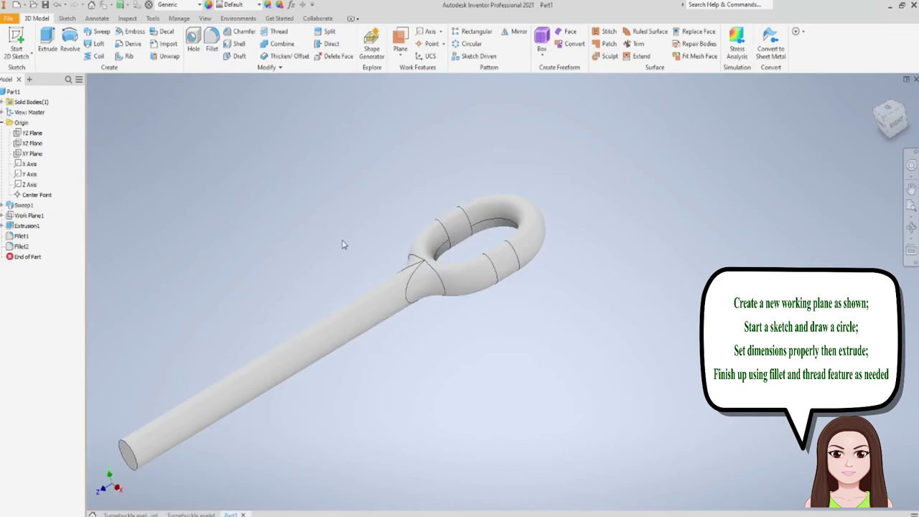
mouse_move(217, 247)
middle_down()
mouse_move(359, 192)
mouse_move(371, 208)
mouse_move(352, 194)
mouse_move(359, 195)
middle_up()
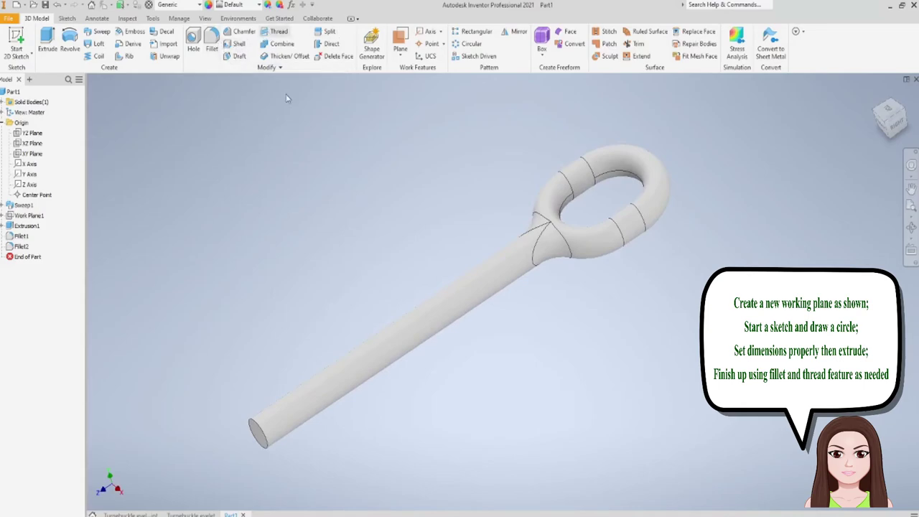
- Add an ANSI Metric M6x1 thread along 60 mm of the rod surface
click(350, 369)
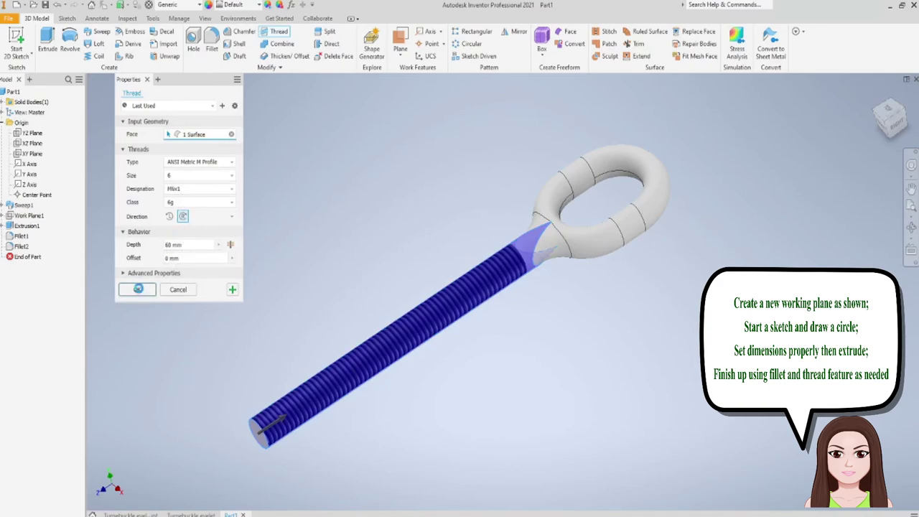
click(138, 289)
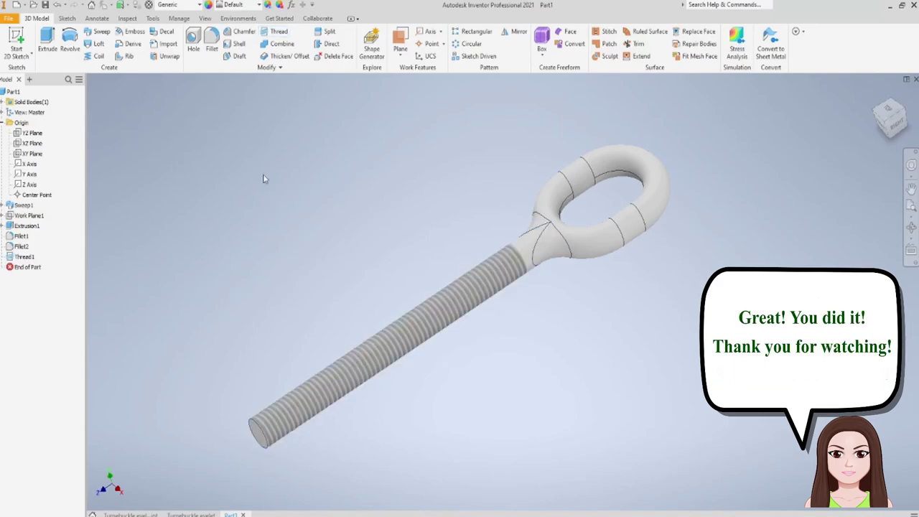
click(243, 32)
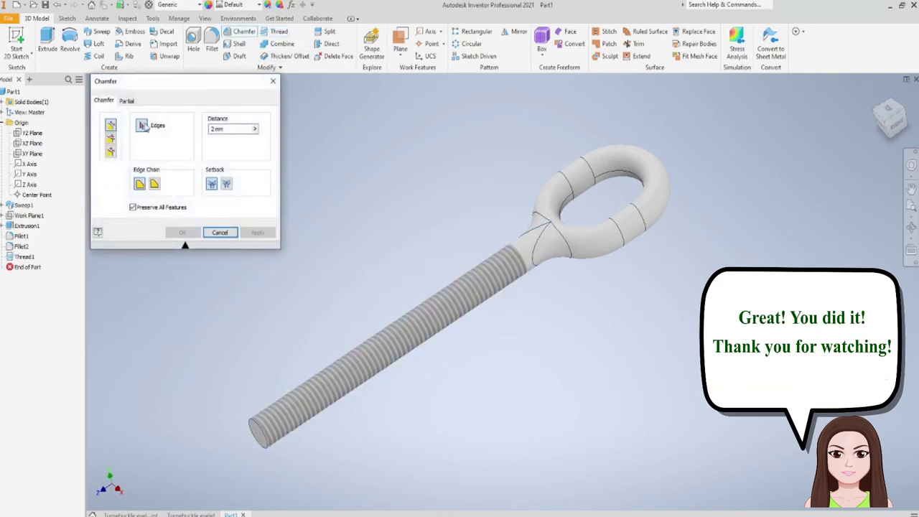
- Set the chamfer to Distance and Angle with distance 0.5 and angle 30°
click(110, 138)
click(255, 129)
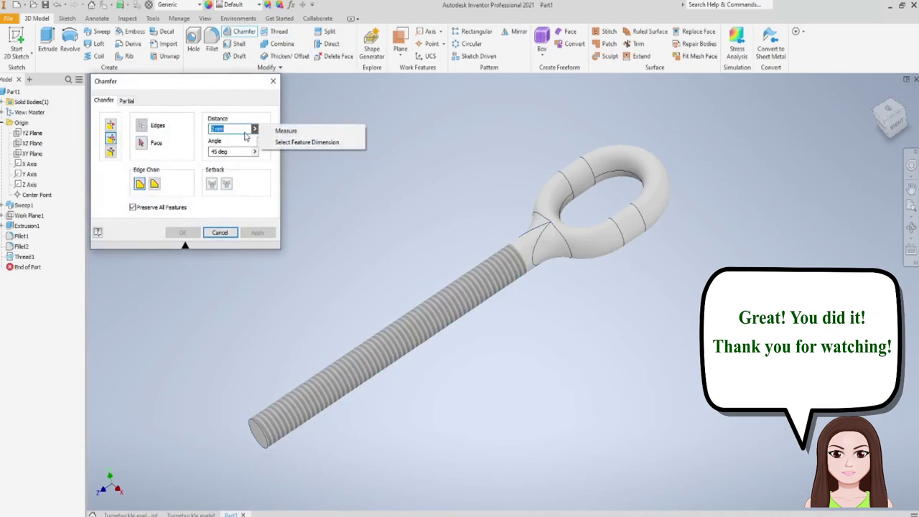
click(236, 130)
text(0.5)
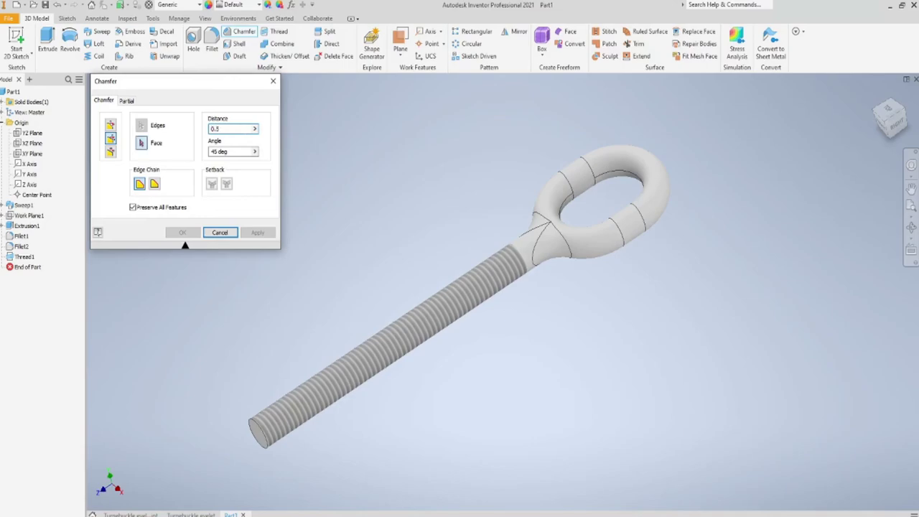
click(255, 151)
click(286, 194)
text(30)
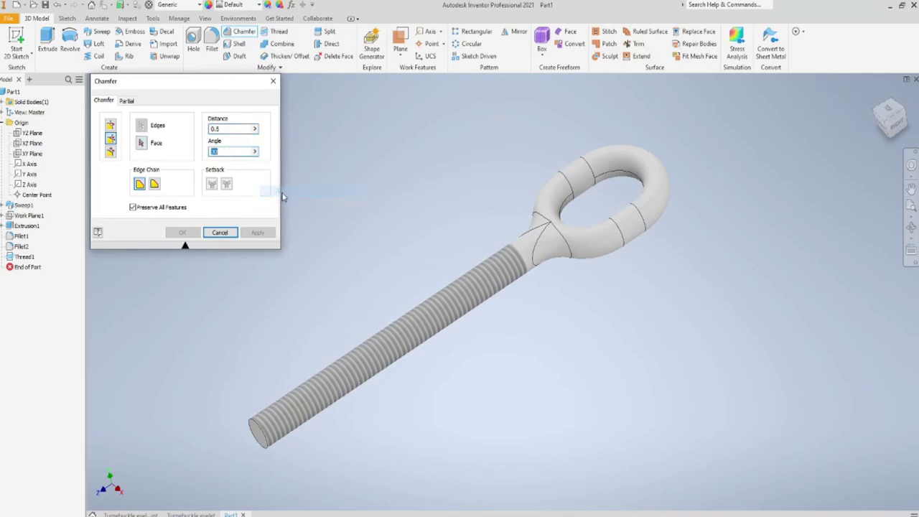
- Apply the chamfer to the rod's end edge and bring the whole bolt into view
click(260, 439)
scroll(259, 383, down, 2)
scroll(273, 308, down, 2)
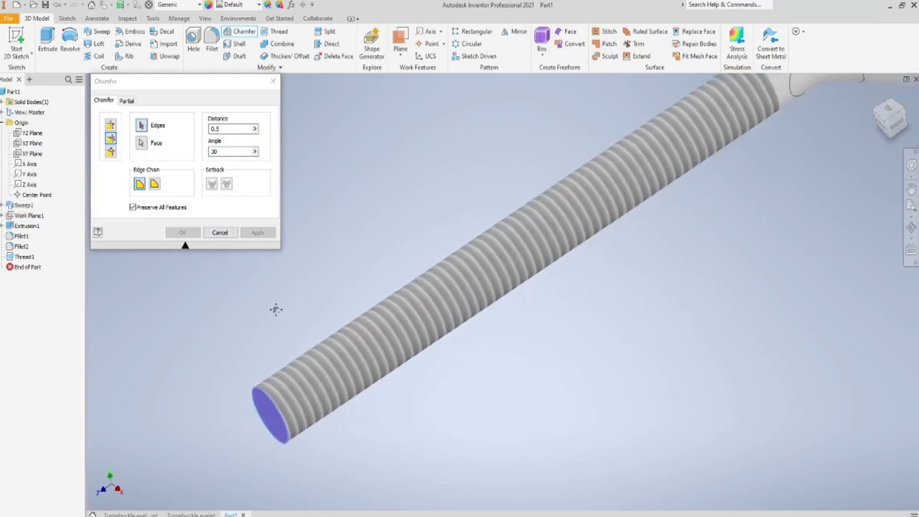
scroll(273, 358, down, 1)
click(280, 358)
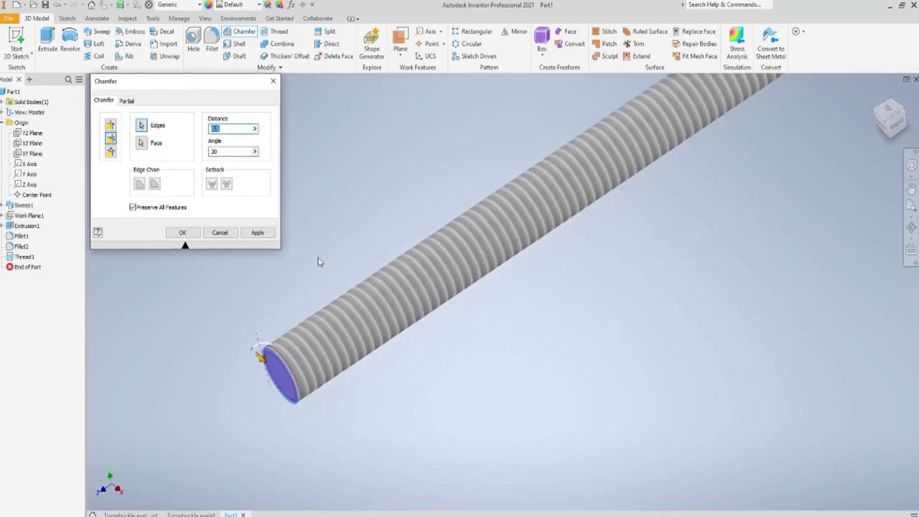
click(257, 232)
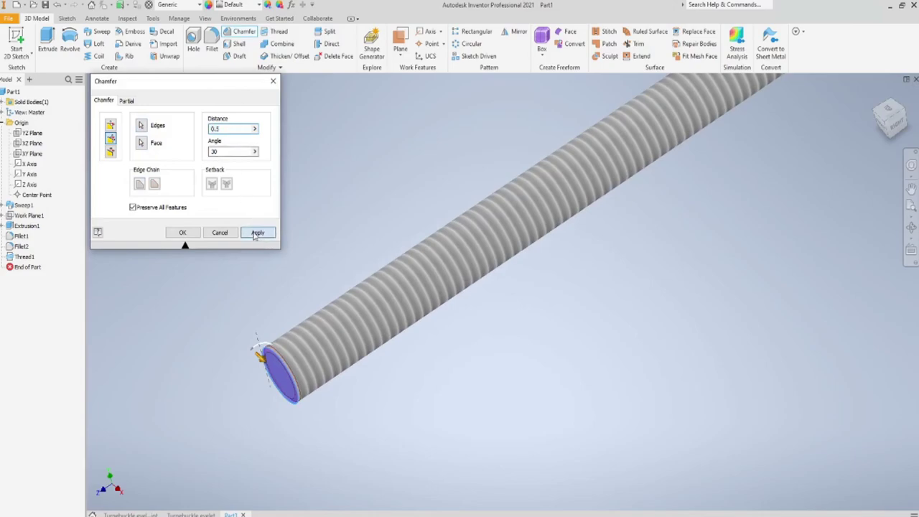
click(273, 81)
scroll(350, 153, up, 2)
mouse_move(402, 126)
middle_down()
mouse_move(385, 238)
mouse_move(365, 276)
middle_up()
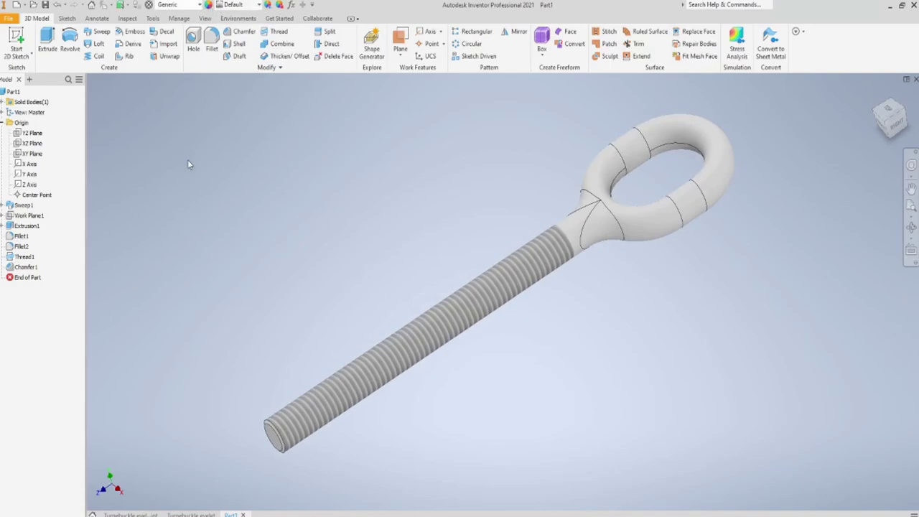
- Set the part material to Stainless Steel
click(178, 4)
scroll(192, 216, down, 1)
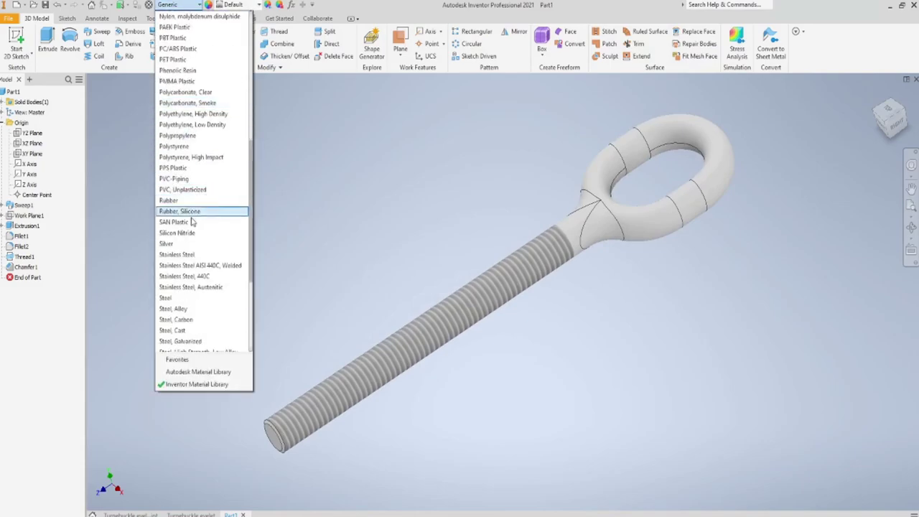
click(192, 255)
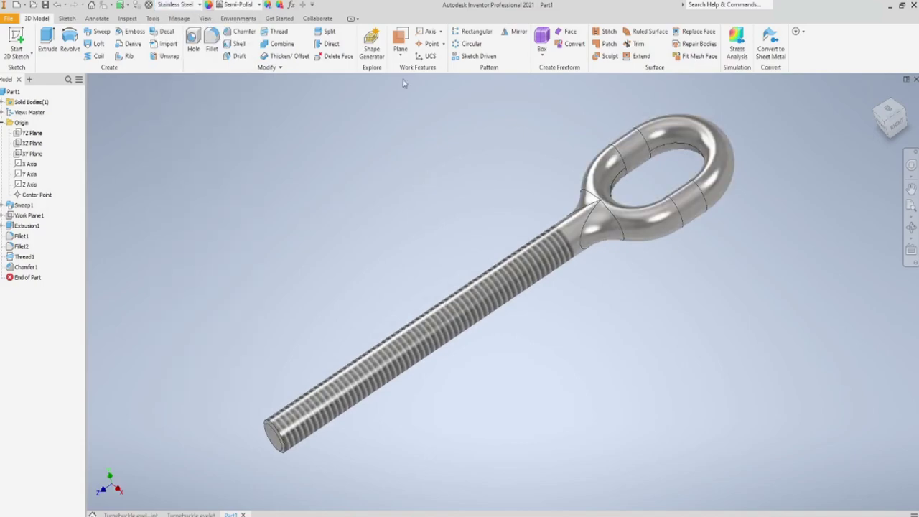
- Display the eye bolt in the Realistic visual style
click(204, 18)
click(171, 44)
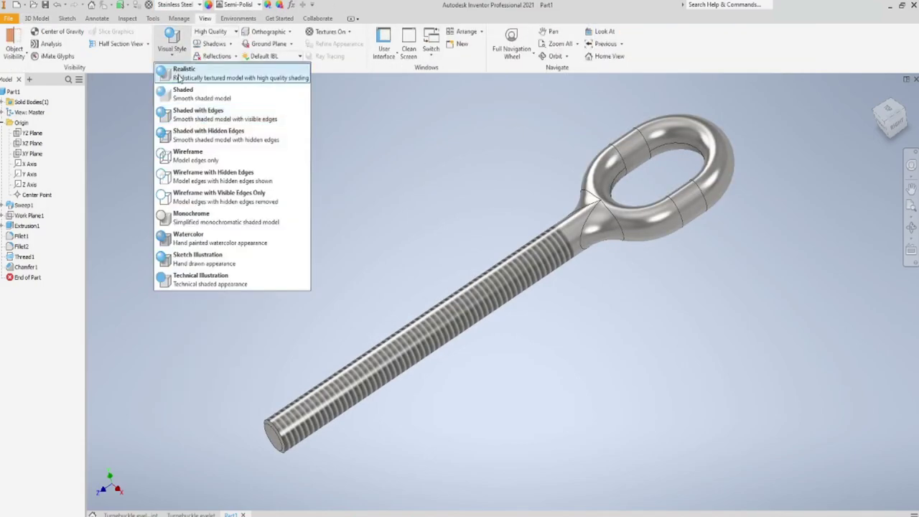
click(188, 75)
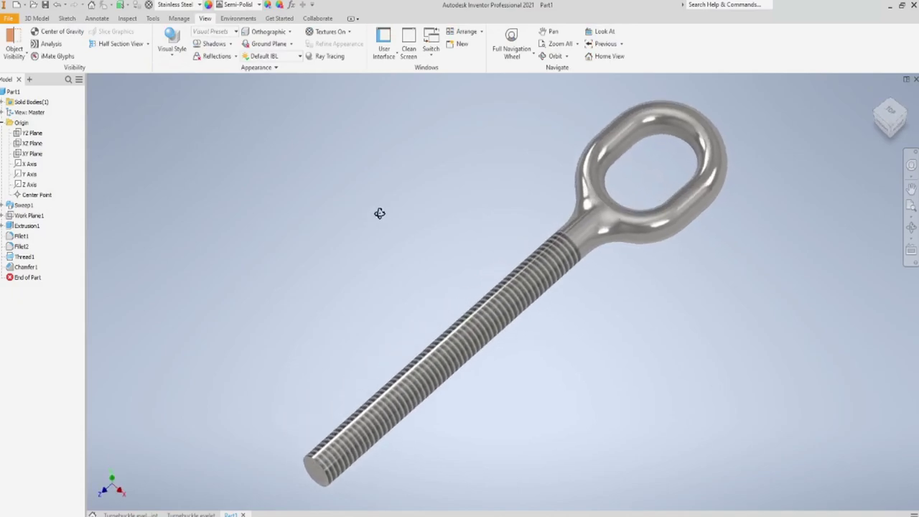